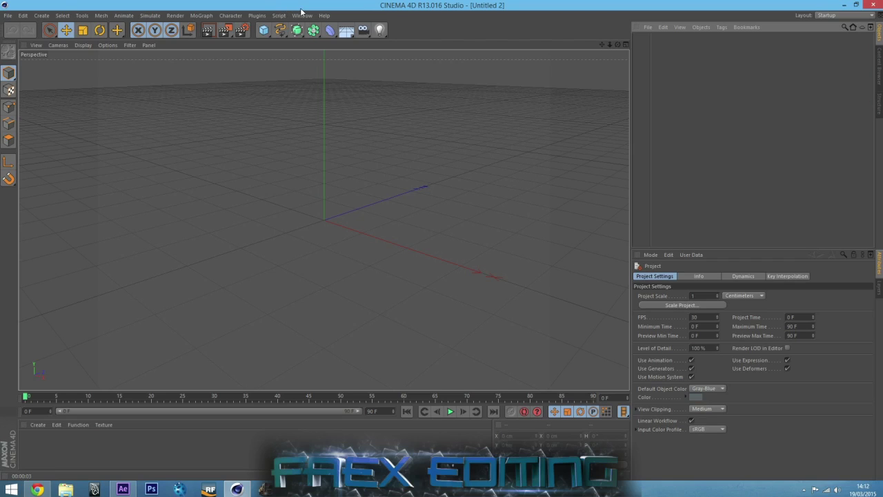
Step: Add a TurbulenceFD Container to the scene from the Plugins menu
{"action": "left_click", "coordinate": [255, 16]}
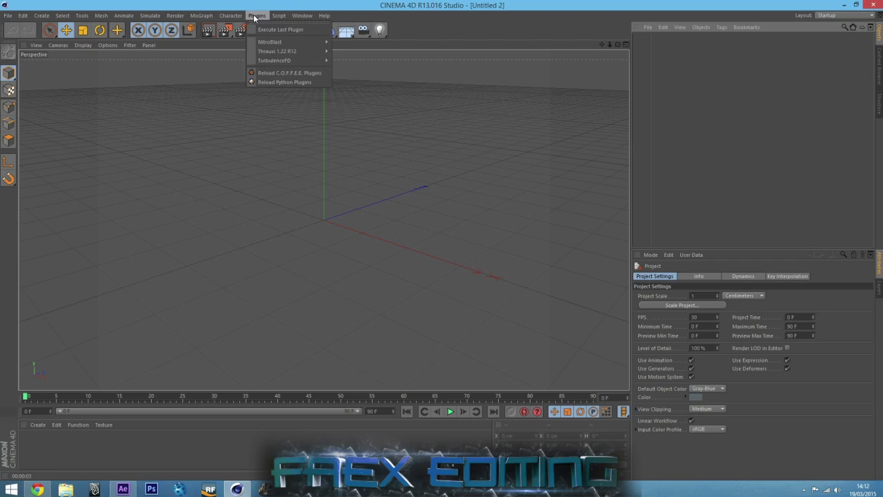
{"action": "mouse_move", "coordinate": [292, 61]}
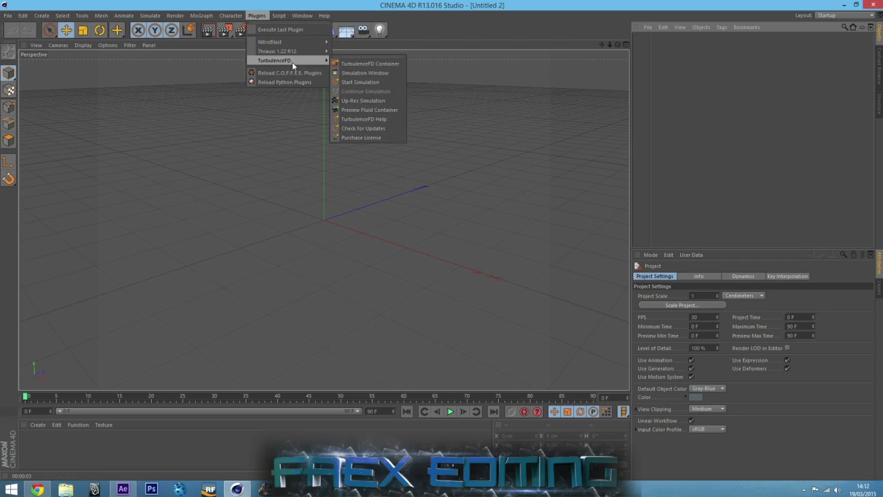
{"action": "left_click", "coordinate": [374, 66]}
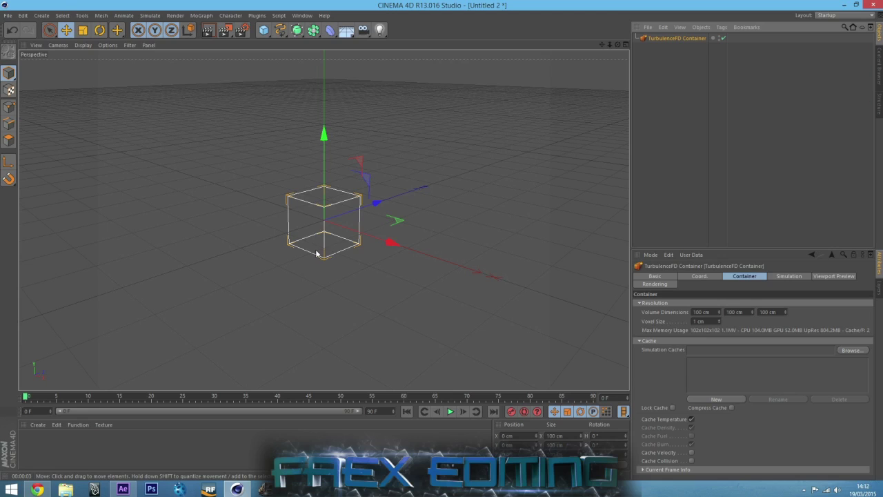
Step: Scale the container up to about 248.6 cm and raise it along Y
{"action": "left_click", "coordinate": [82, 30]}
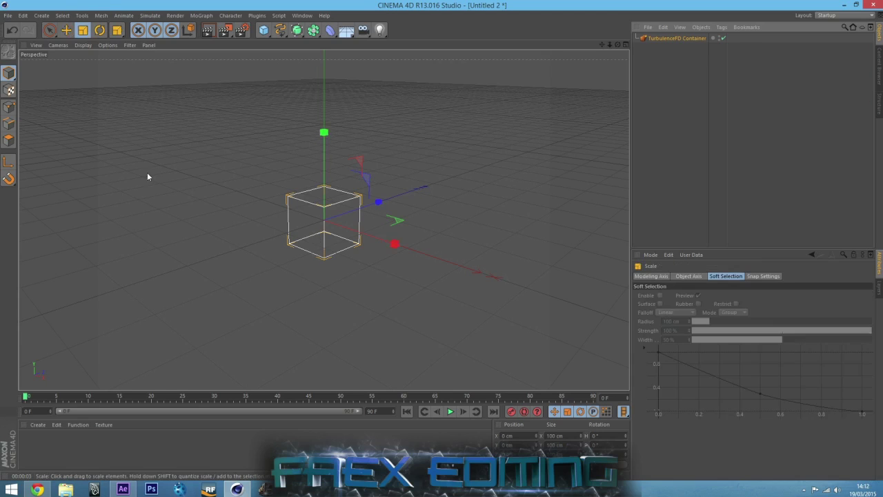
{"action": "left_click_drag", "start_coordinate": [147, 172], "coordinate": [718, 200]}
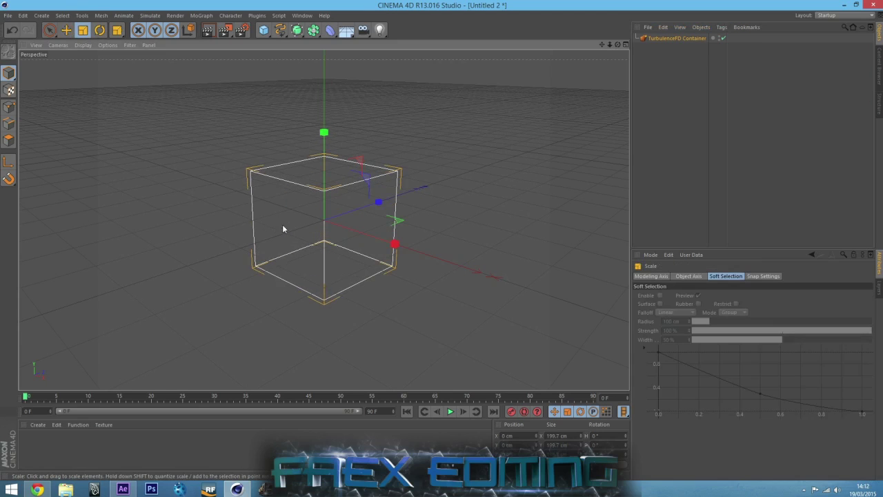
{"action": "left_click", "coordinate": [67, 30]}
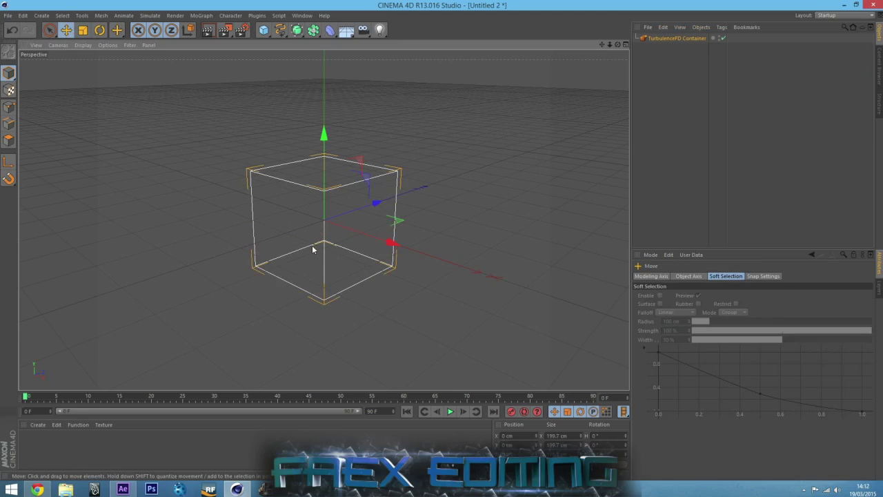
{"action": "left_click", "coordinate": [83, 30]}
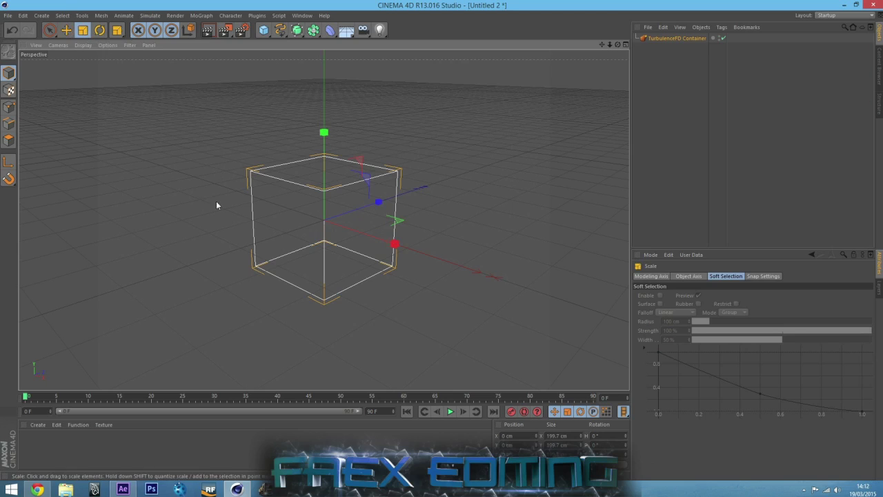
{"action": "left_click_drag", "start_coordinate": [217, 203], "coordinate": [262, 201]}
{"action": "left_click", "coordinate": [66, 30]}
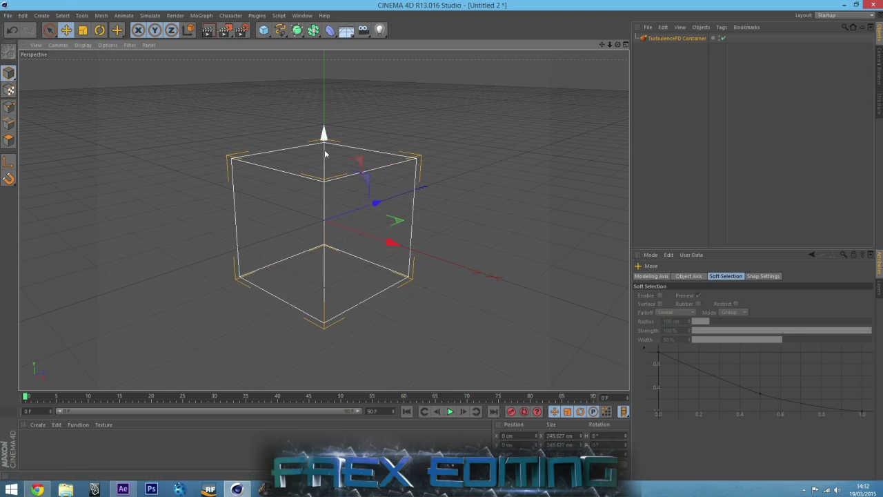
{"action": "left_click_drag", "start_coordinate": [323, 133], "coordinate": [324, 102]}
{"action": "left_click_drag", "start_coordinate": [619, 44], "coordinate": [416, 180]}
Step: Resize the container to about 275 cm per side, then deselect it
{"action": "left_click", "coordinate": [679, 38]}
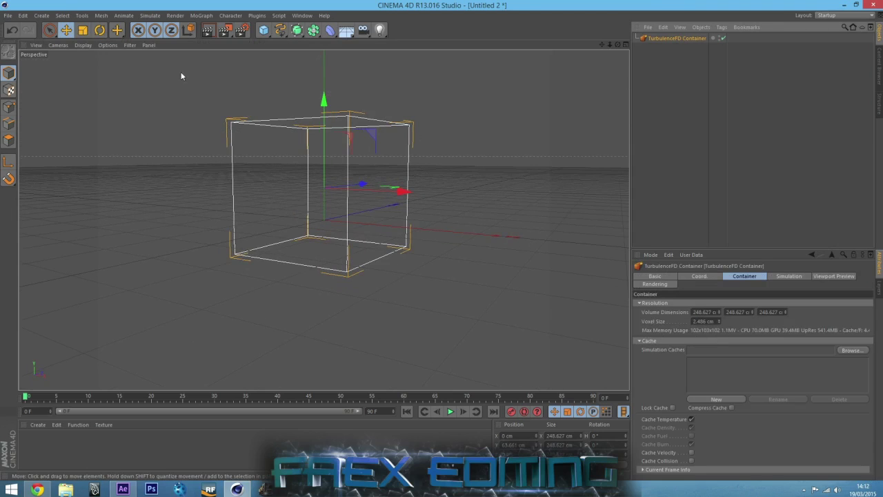
{"action": "key", "text": "t"}
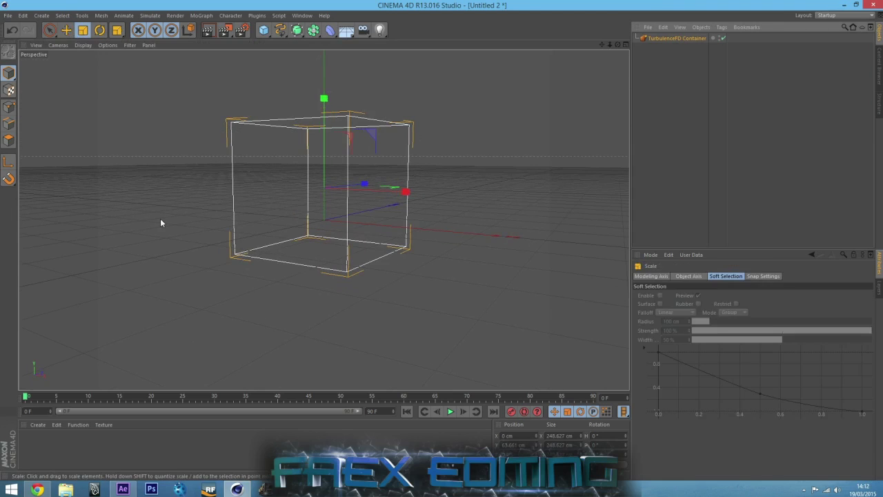
{"action": "left_click", "coordinate": [690, 37]}
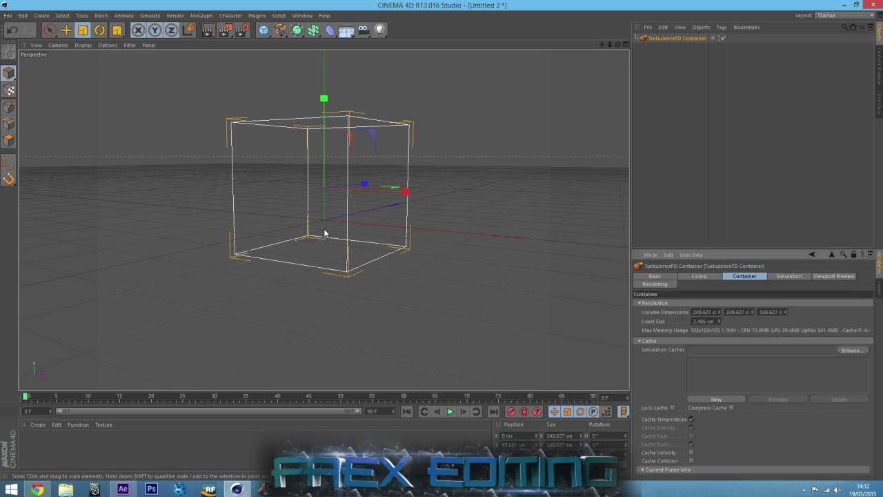
{"action": "left_click_drag", "start_coordinate": [403, 250], "coordinate": [614, 249]}
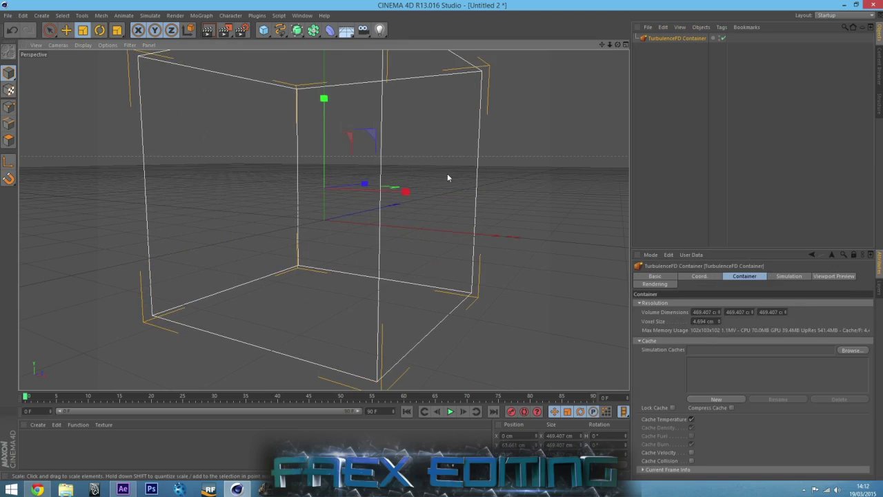
{"action": "left_click_drag", "start_coordinate": [486, 162], "coordinate": [439, 218]}
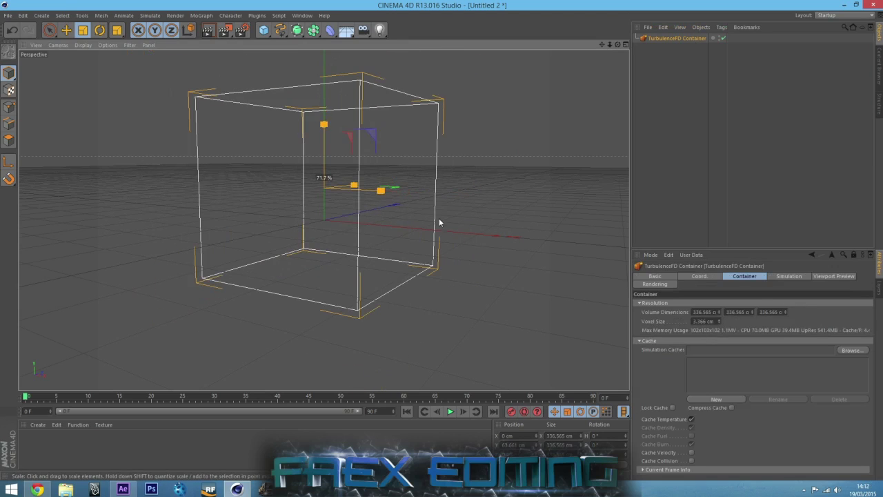
{"action": "left_click", "coordinate": [66, 30]}
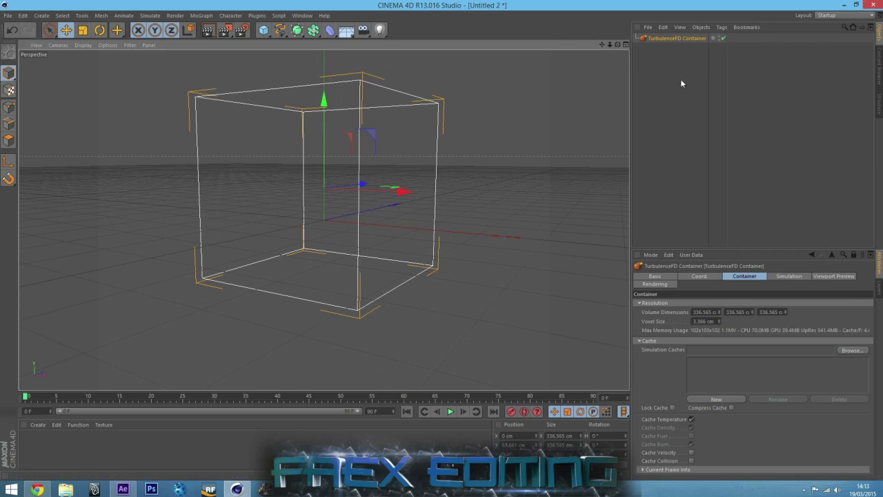
{"action": "left_click", "coordinate": [83, 31]}
{"action": "mouse_move", "coordinate": [570, 197]}
{"action": "left_mouse_down"}
{"action": "mouse_move", "coordinate": [474, 209]}
{"action": "mouse_move", "coordinate": [570, 207]}
{"action": "left_mouse_up"}
{"action": "left_click", "coordinate": [66, 31]}
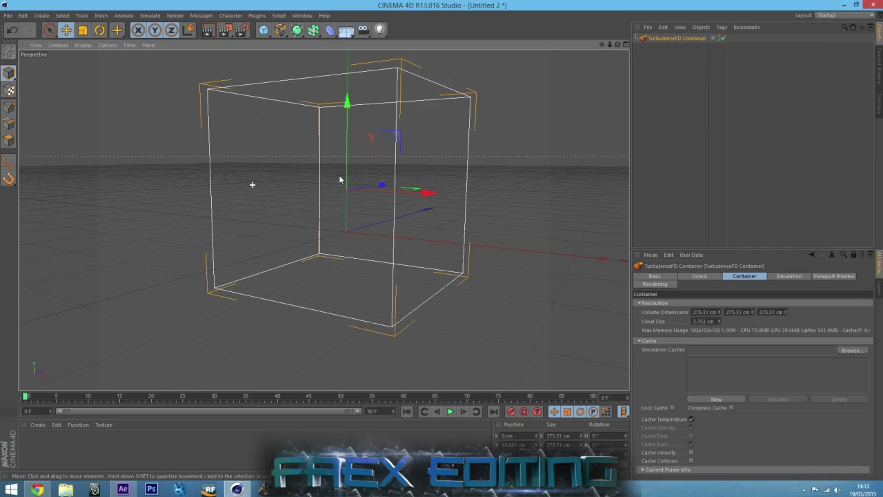
{"action": "left_click", "coordinate": [570, 98]}
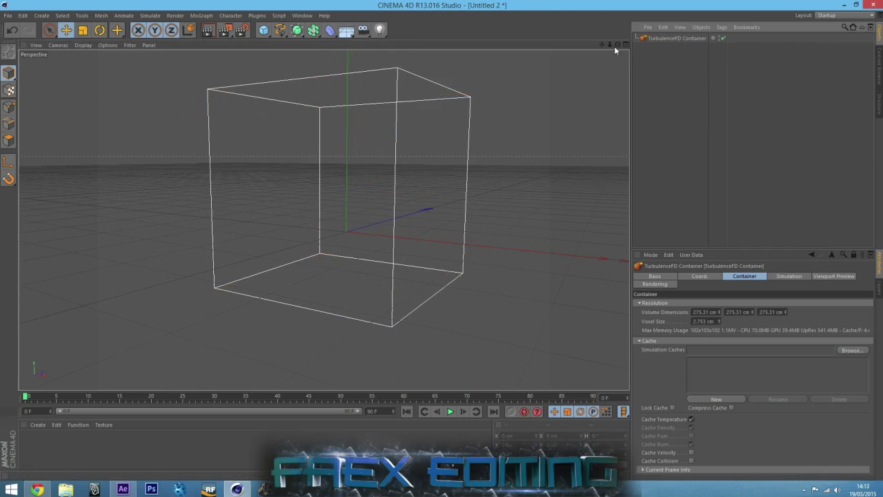
Step: Add a sphere and scale it down to 25.2 cm
{"action": "left_click_drag", "start_coordinate": [617, 45], "coordinate": [593, 50]}
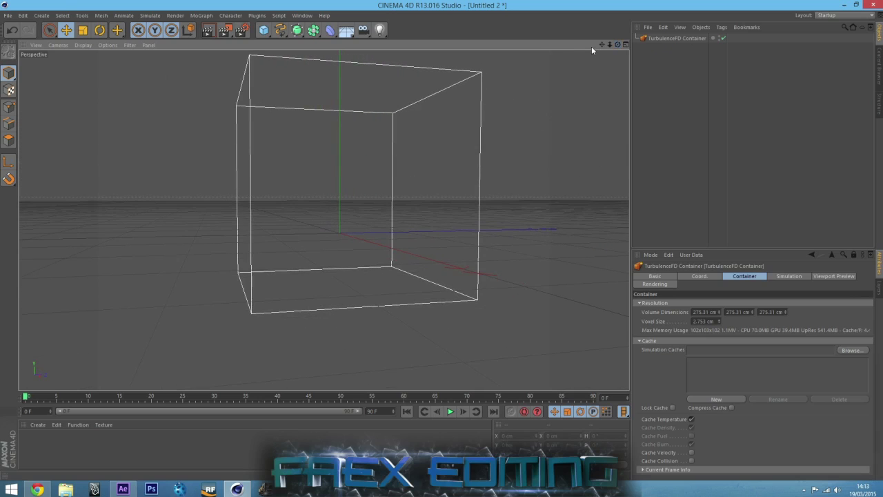
{"action": "left_click", "coordinate": [263, 30]}
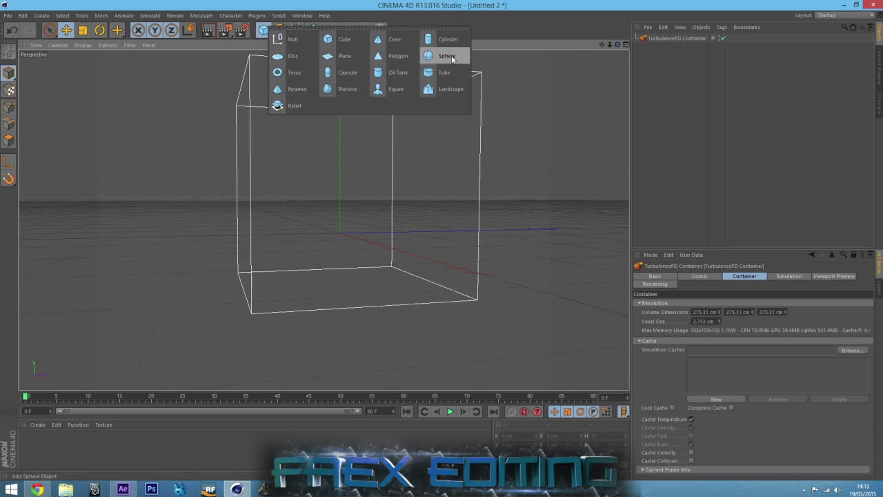
{"action": "left_click", "coordinate": [447, 56]}
{"action": "left_click", "coordinate": [83, 30]}
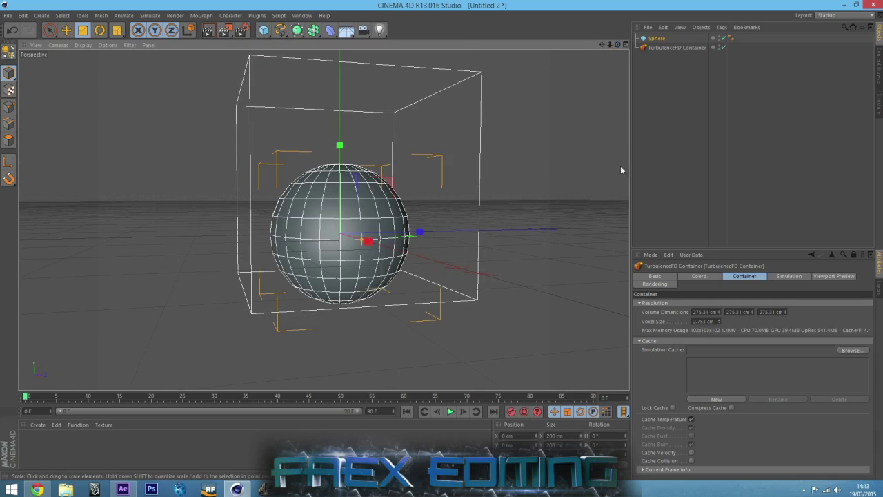
{"action": "left_click_drag", "start_coordinate": [620, 170], "coordinate": [289, 240]}
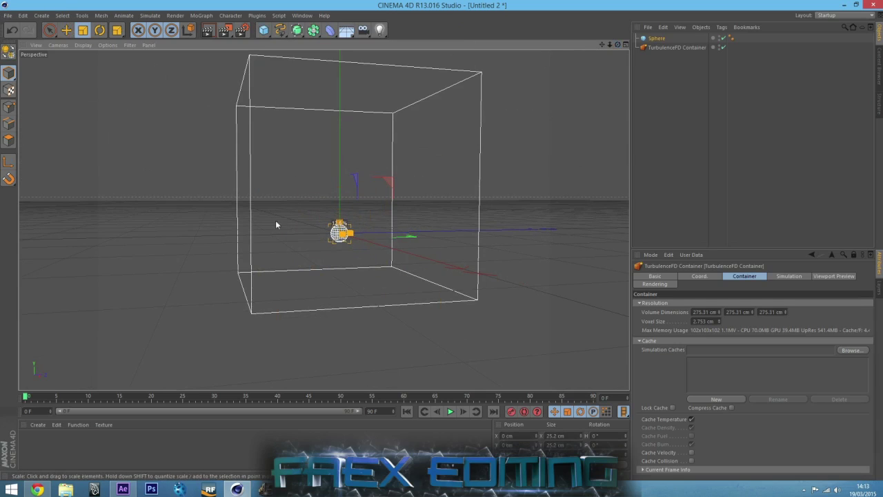
Step: Move the sphere down on Y toward the container's bottom
{"action": "left_click", "coordinate": [66, 31]}
{"action": "mouse_move", "coordinate": [340, 201]}
{"action": "left_mouse_down"}
{"action": "mouse_move", "coordinate": [351, 226]}
{"action": "mouse_move", "coordinate": [363, 231]}
{"action": "mouse_move", "coordinate": [323, 219]}
{"action": "mouse_move", "coordinate": [328, 211]}
{"action": "left_mouse_up"}
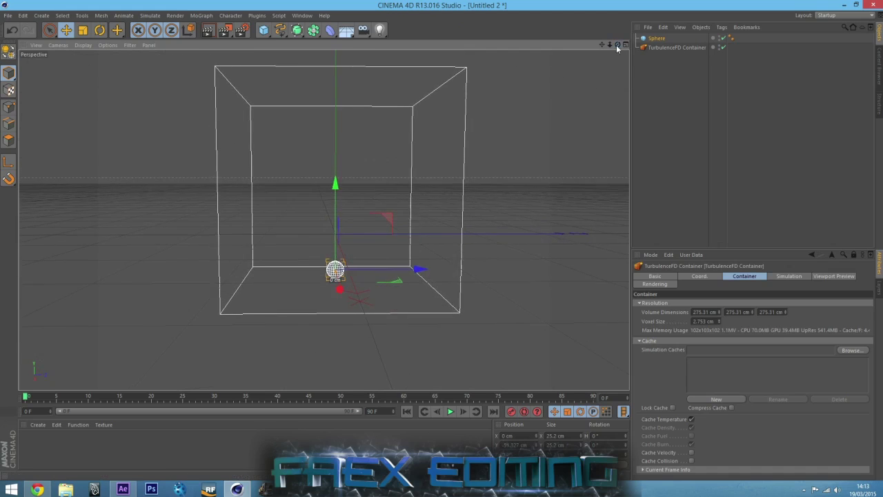
{"action": "right_click_drag", "start_coordinate": [341, 269], "coordinate": [334, 274], "text": "alt"}
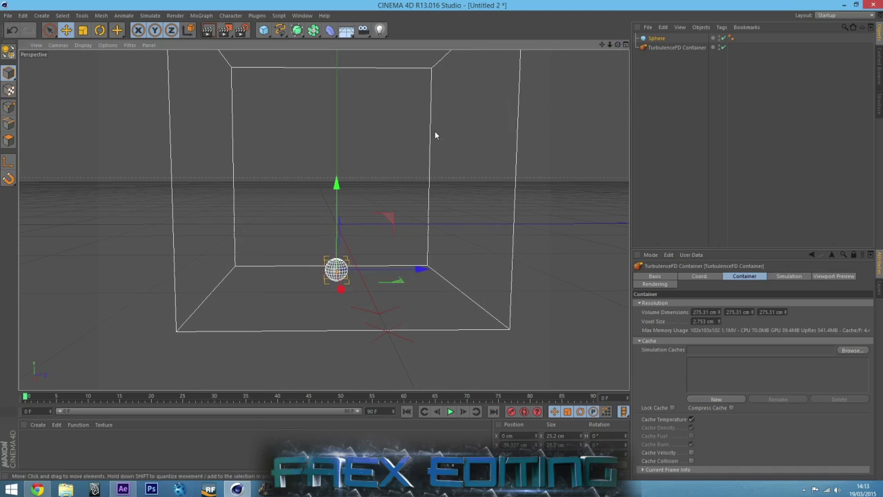
Step: Tag the sphere with a TurbulenceFD Emitter tag
{"action": "right_click", "coordinate": [657, 40]}
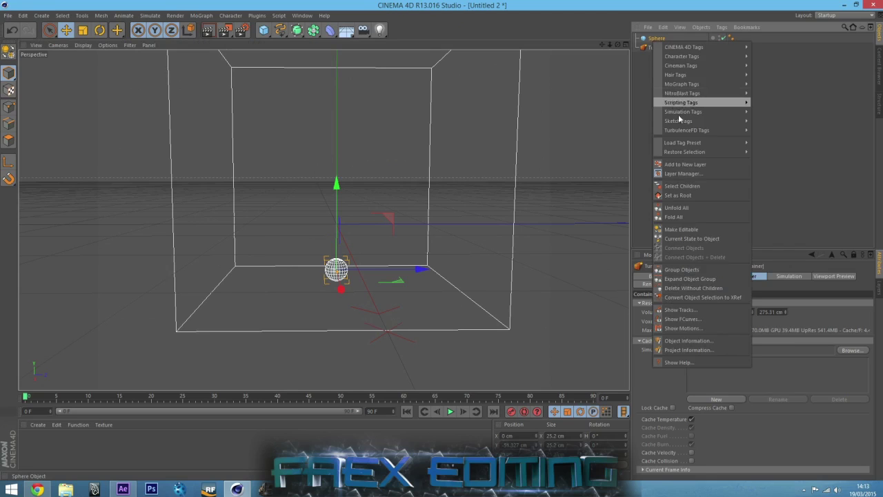
{"action": "mouse_move", "coordinate": [680, 132]}
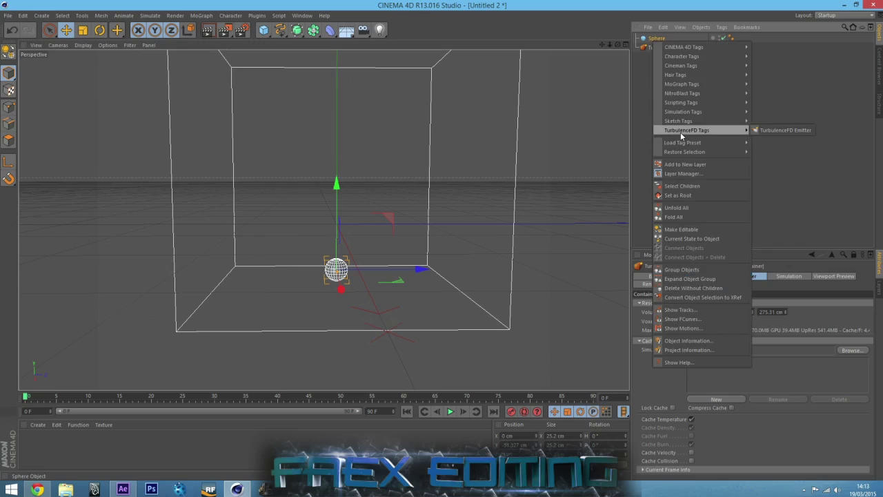
{"action": "left_click", "coordinate": [783, 130]}
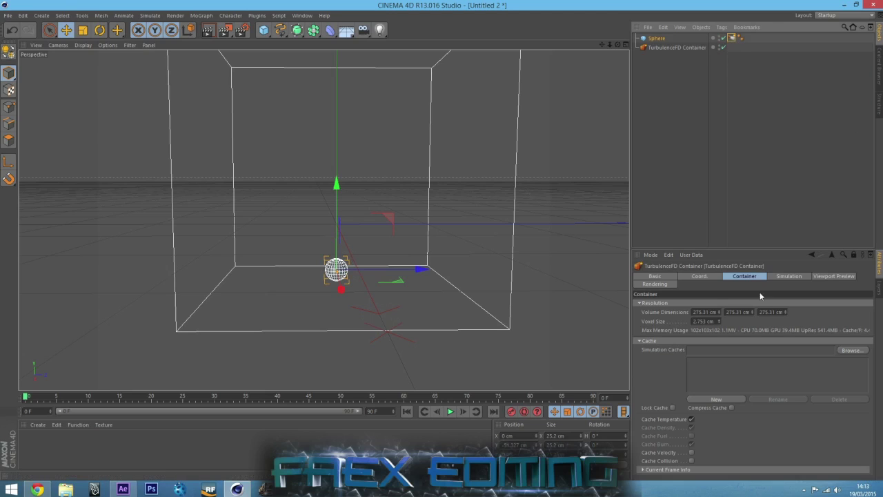
Step: Set the emitter tag's Temperature Value and Density Value to 1
{"action": "left_click", "coordinate": [749, 54]}
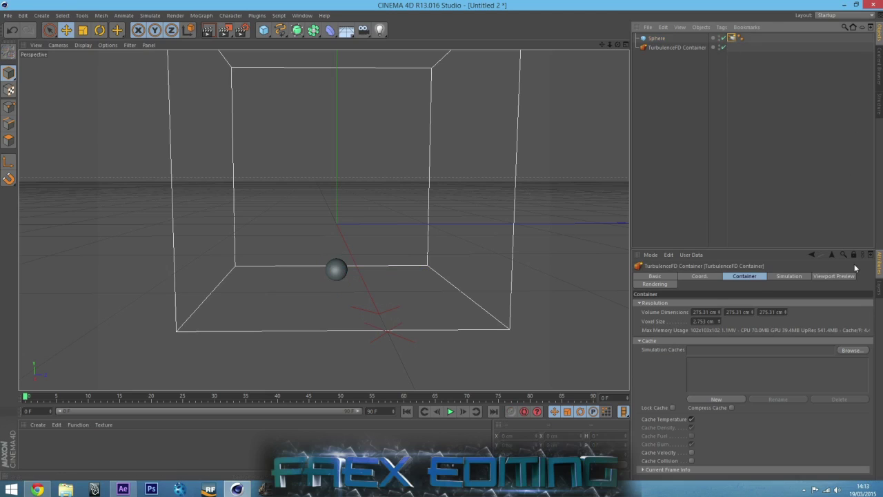
{"action": "left_click", "coordinate": [854, 256]}
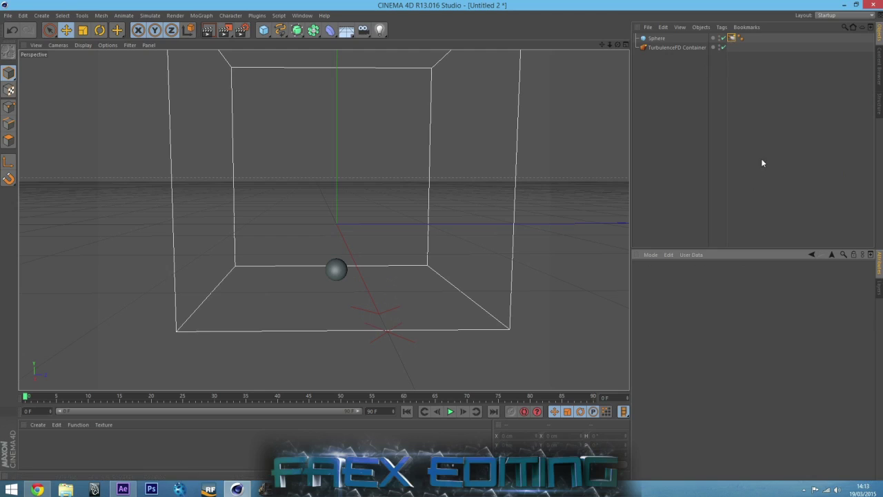
{"action": "left_click", "coordinate": [731, 38]}
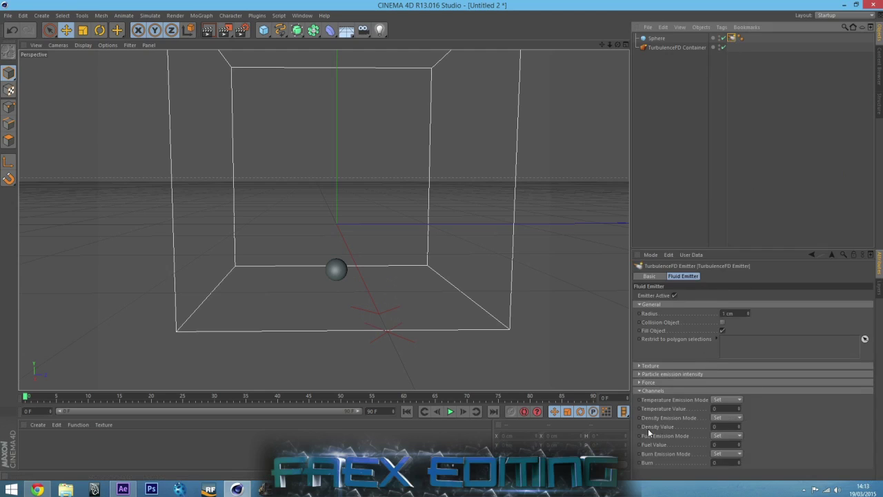
{"action": "left_click", "coordinate": [721, 408]}
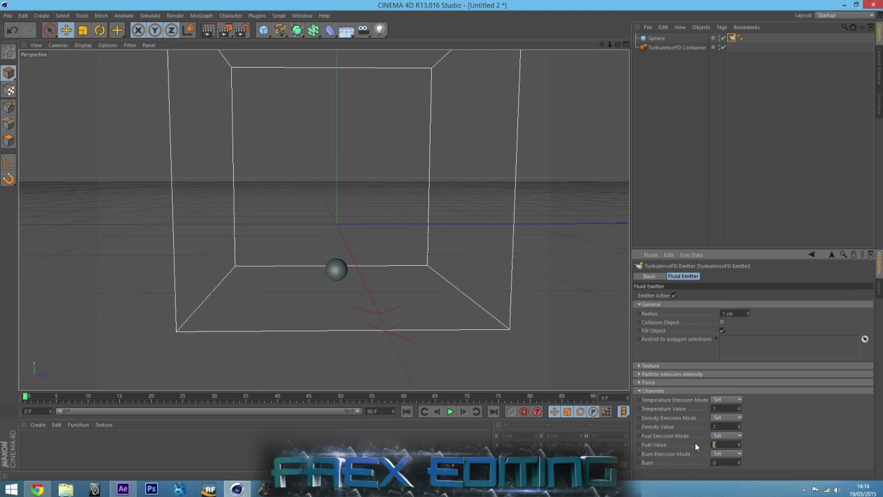
{"action": "left_click", "coordinate": [726, 426]}
Step: Add a cube flattened into a 9.017 cm-deep wall and make it a TurbulenceFD collision object
{"action": "left_click_drag", "start_coordinate": [264, 30], "coordinate": [287, 54]}
{"action": "left_click_drag", "start_coordinate": [425, 225], "coordinate": [443, 228]}
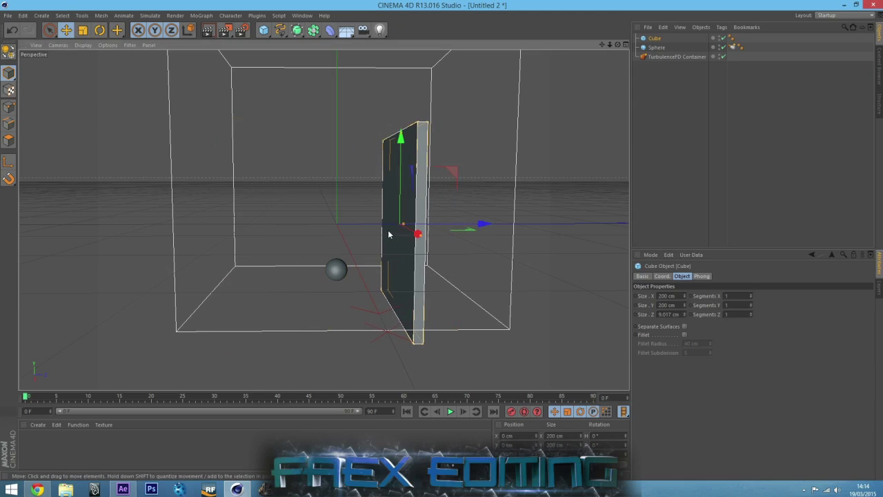
{"action": "right_click", "coordinate": [655, 40]}
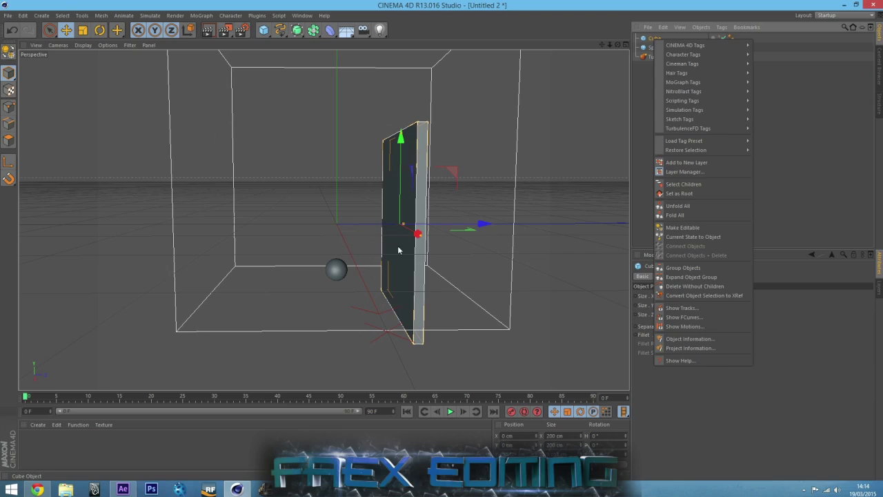
{"action": "mouse_move", "coordinate": [677, 128]}
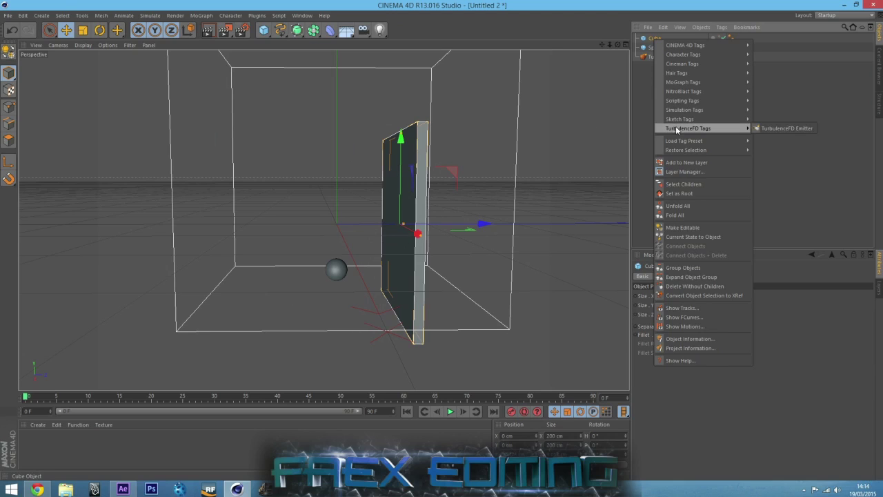
{"action": "left_click", "coordinate": [789, 129]}
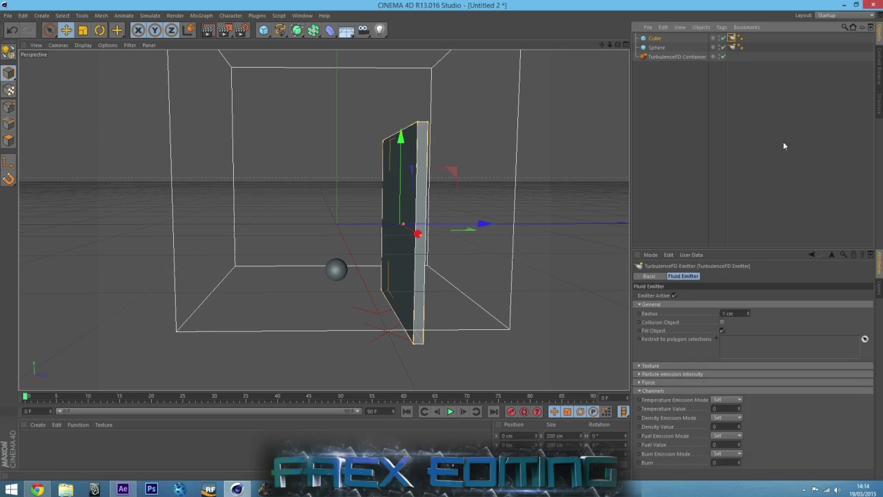
{"action": "left_click", "coordinate": [722, 323]}
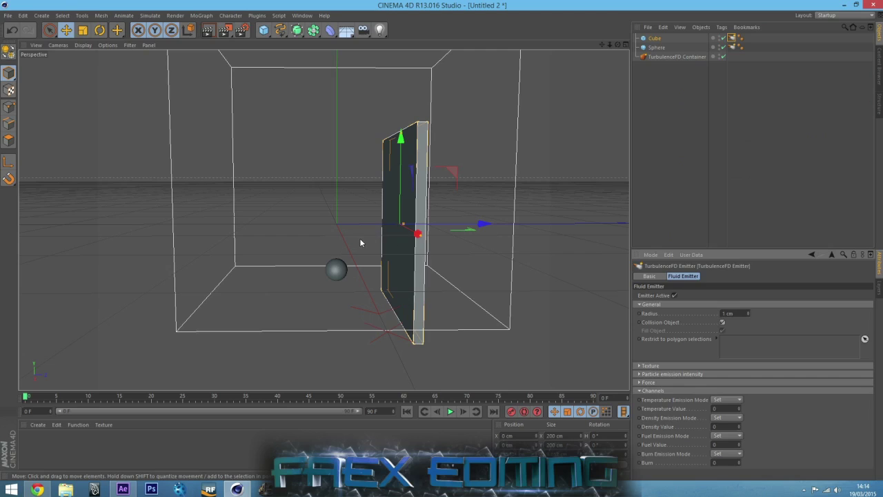
{"action": "left_click", "coordinate": [661, 140]}
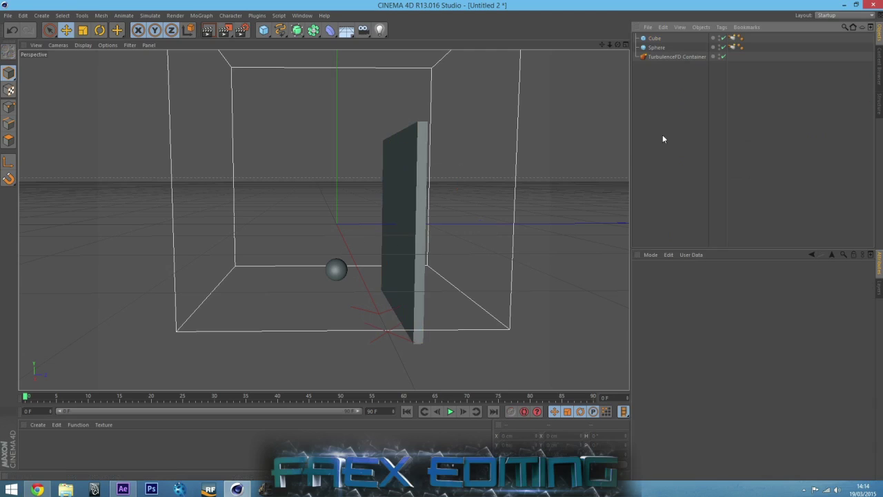
Step: Start the TurbulenceFD simulation on the container and stop it at frame 41
{"action": "left_click", "coordinate": [655, 58]}
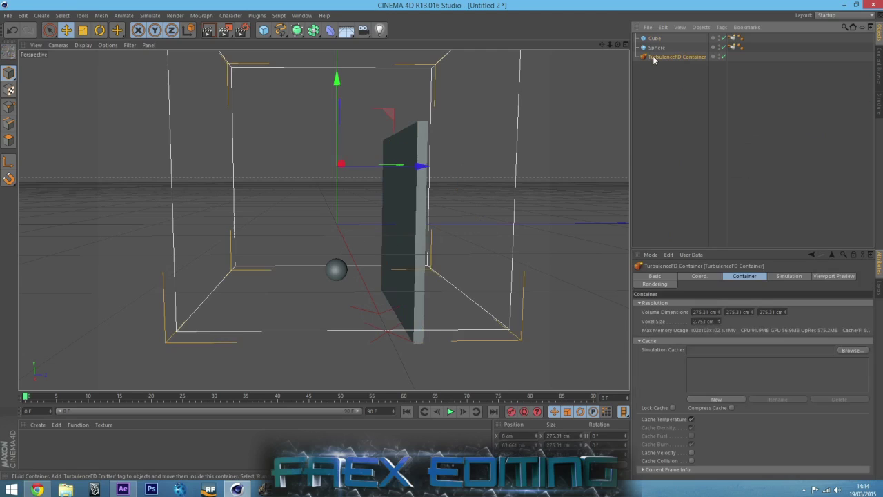
{"action": "left_click", "coordinate": [261, 16]}
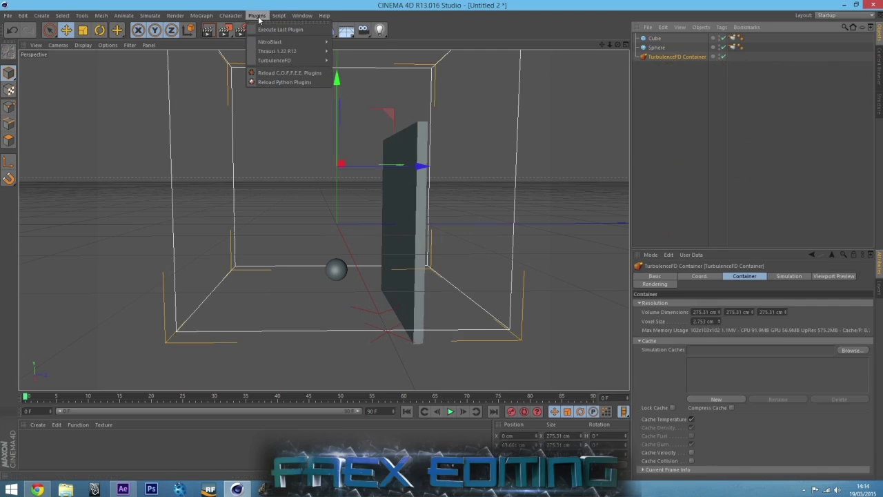
{"action": "mouse_move", "coordinate": [277, 62]}
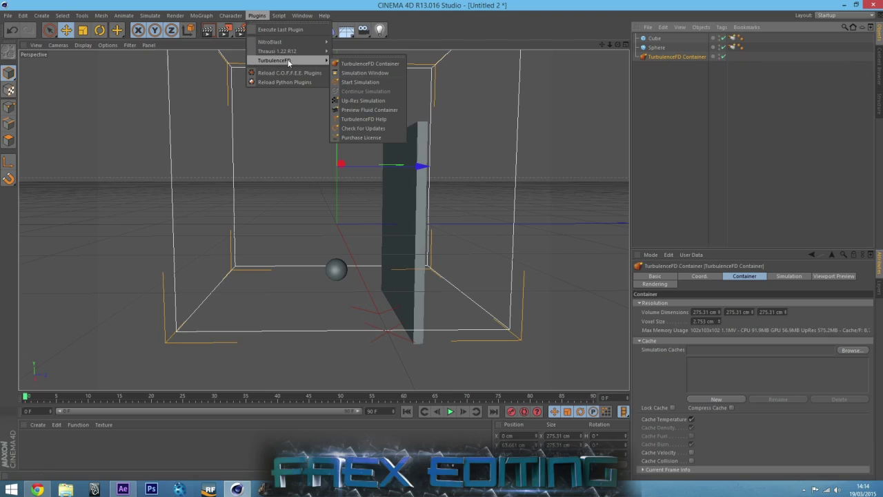
{"action": "left_click", "coordinate": [359, 83]}
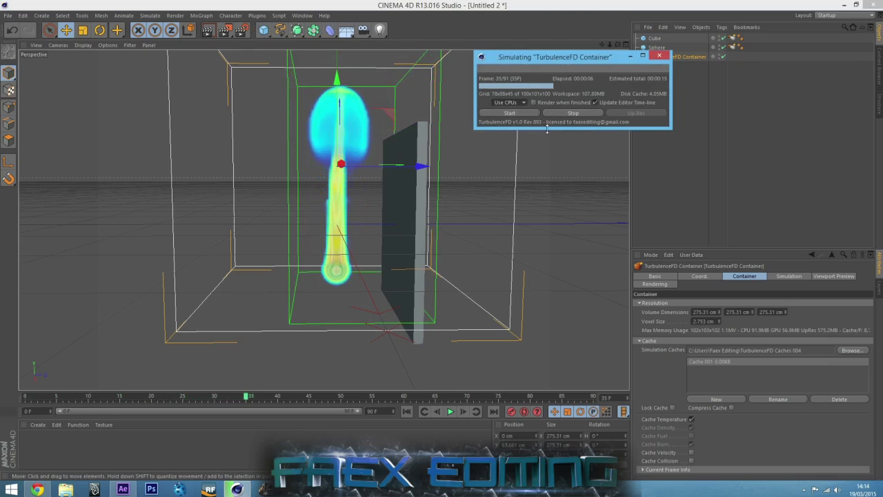
{"action": "left_click", "coordinate": [560, 114]}
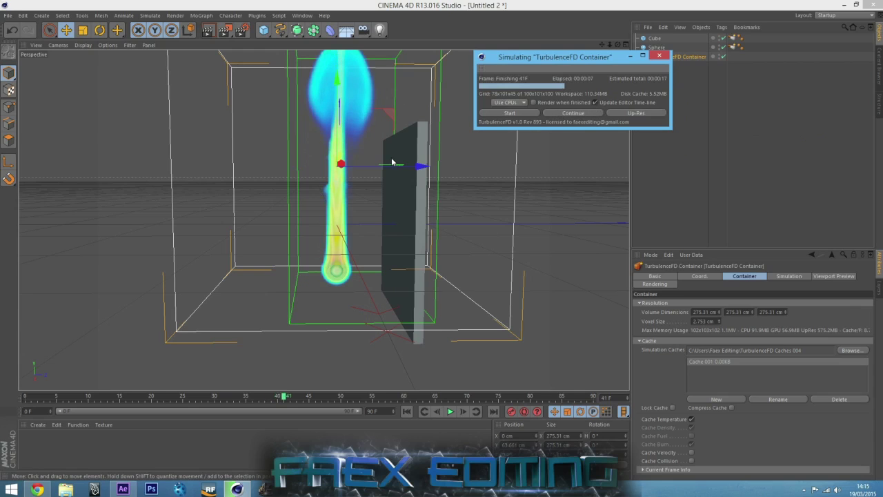
{"action": "left_click_drag", "start_coordinate": [562, 60], "coordinate": [541, 47]}
{"action": "left_click", "coordinate": [733, 304]}
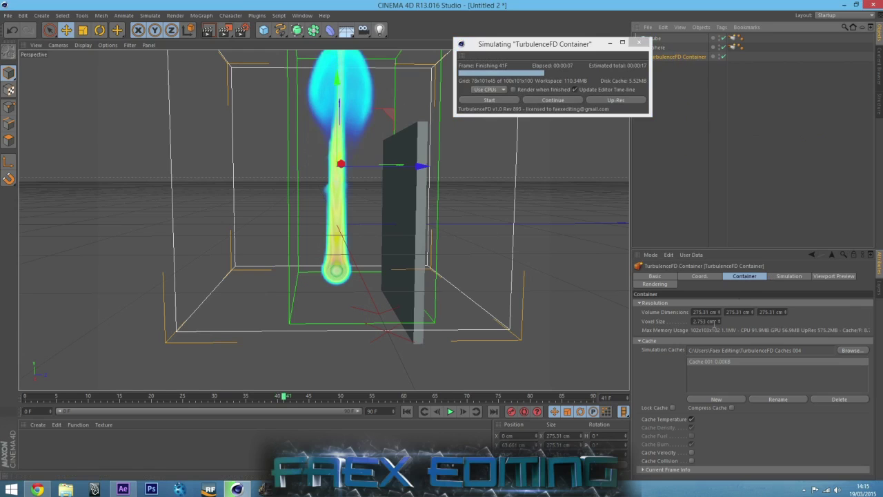
Step: Set the container's Voxel Size to 5 cm
{"action": "left_click", "coordinate": [714, 322]}
{"action": "type", "text": "5"}
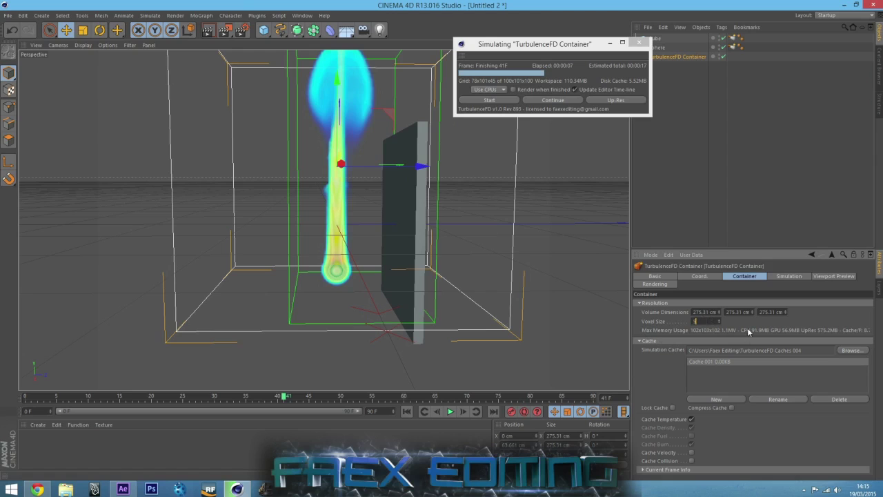
{"action": "key", "text": "Return"}
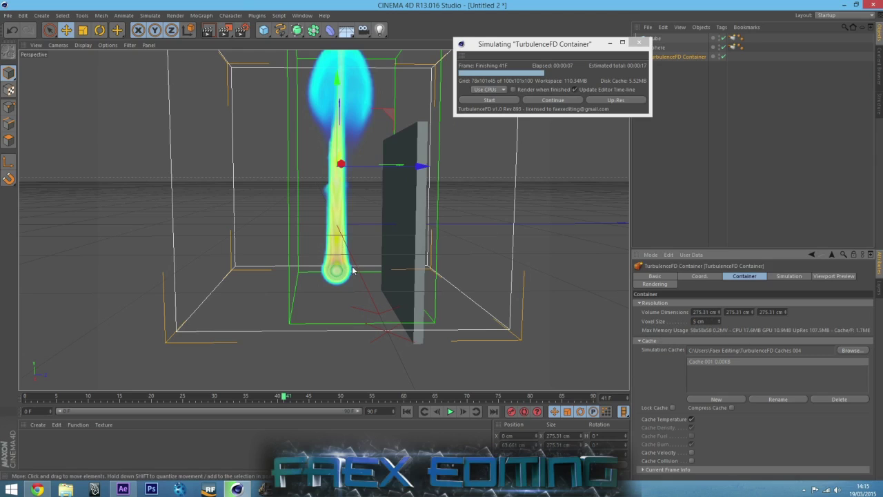
Step: Re-simulate over the old cache up to frame 47 and enable Cache Velocity
{"action": "left_click", "coordinate": [489, 100]}
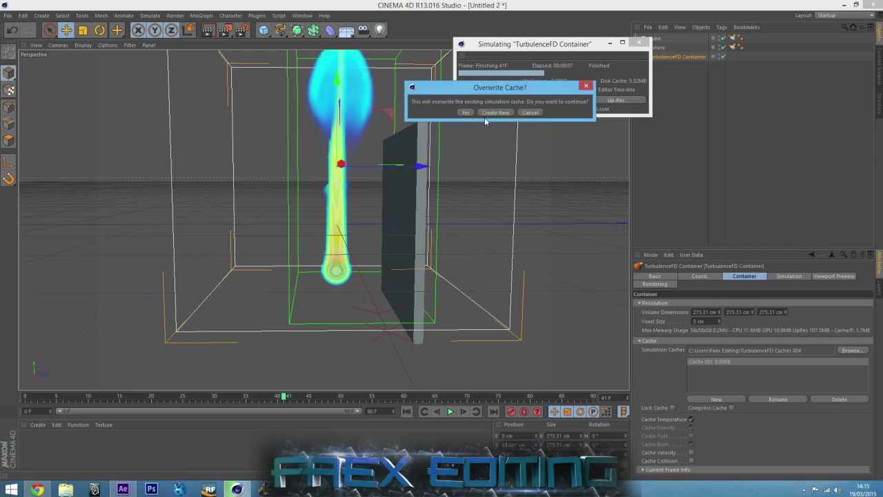
{"action": "left_click", "coordinate": [483, 114]}
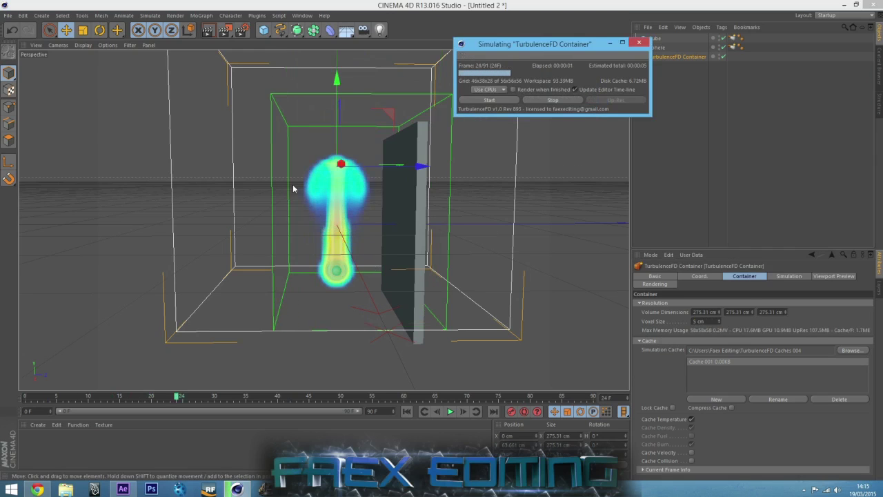
{"action": "left_click", "coordinate": [553, 100]}
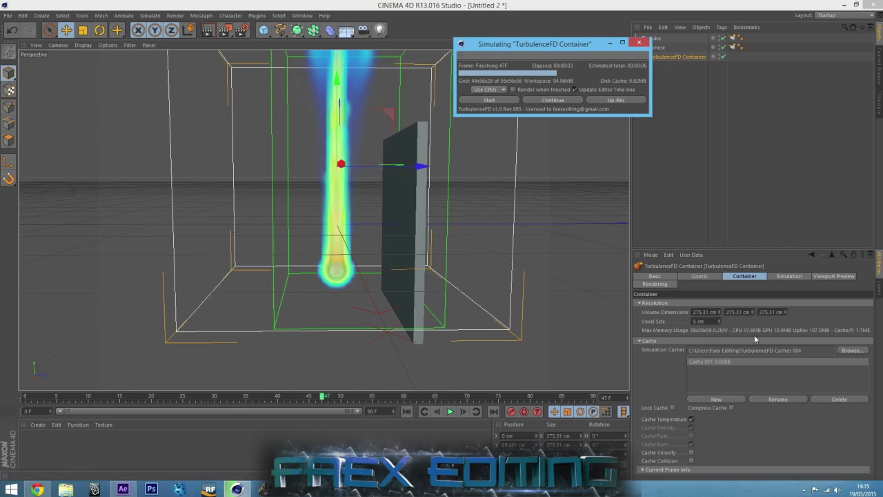
{"action": "left_click", "coordinate": [692, 453]}
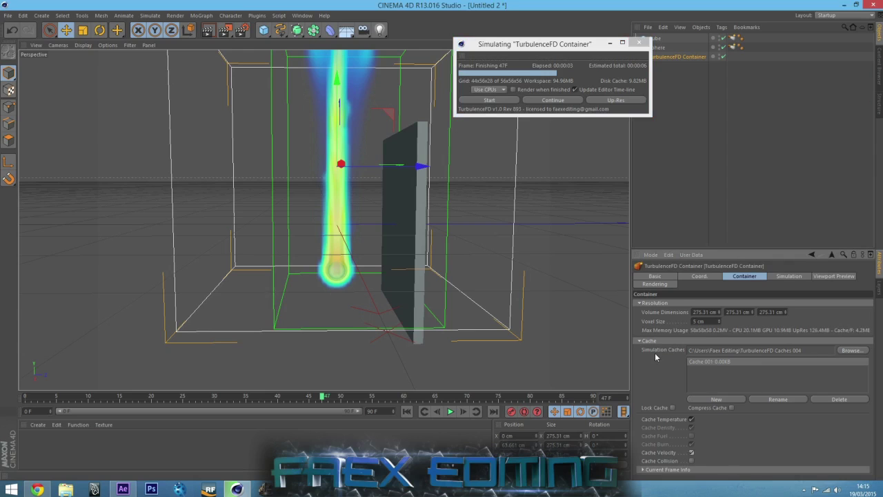
Step: Set the Simulation Caches folder to the Desktop
{"action": "left_click", "coordinate": [851, 350]}
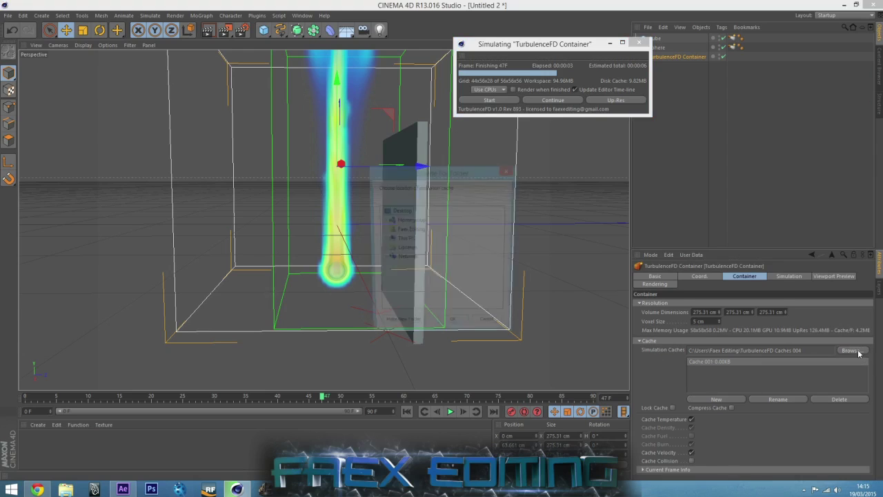
{"action": "left_click", "coordinate": [454, 328]}
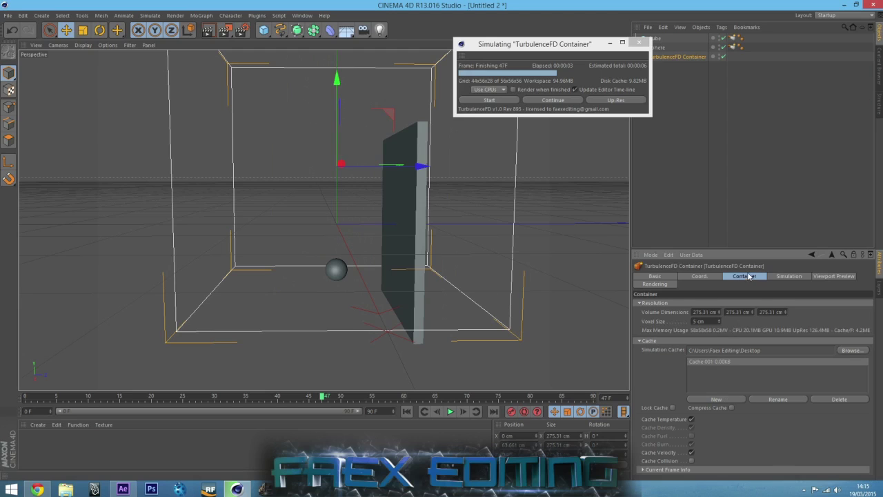
Step: Show the container's Simulation settings, collapsing and re-expanding its setting groups
{"action": "left_click", "coordinate": [783, 277]}
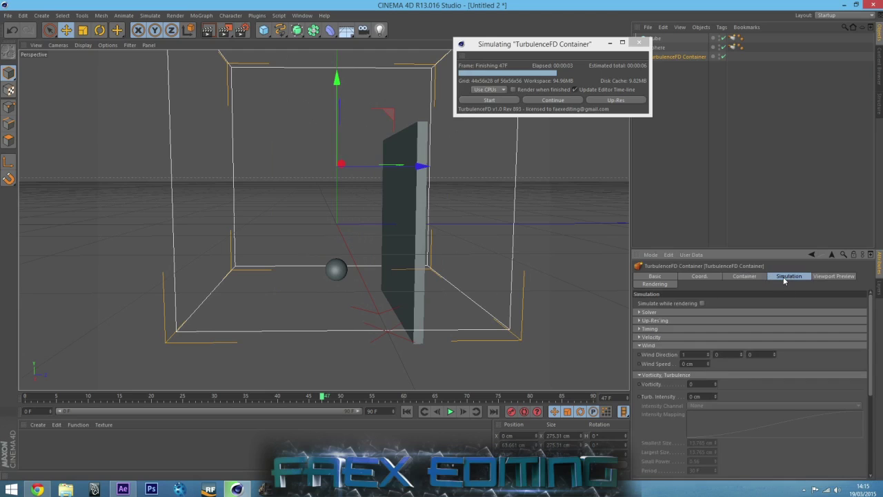
{"action": "left_click", "coordinate": [642, 346]}
{"action": "left_click", "coordinate": [642, 354]}
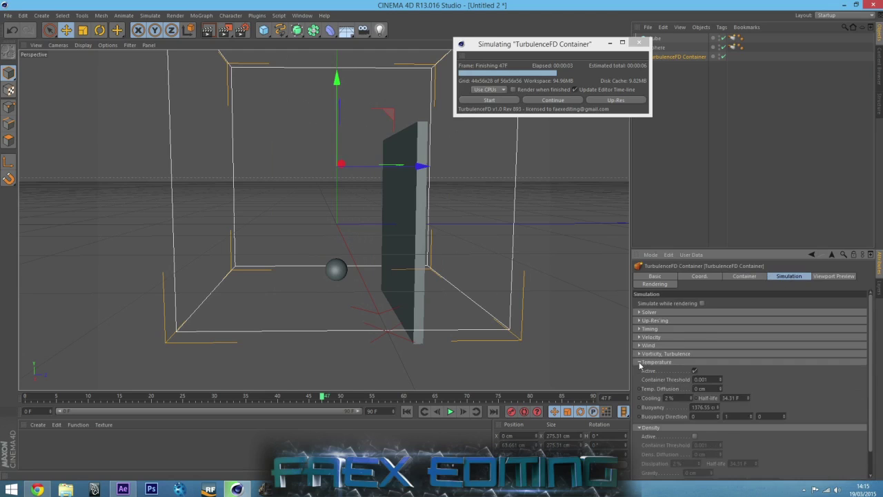
{"action": "left_click", "coordinate": [640, 363]}
{"action": "left_click", "coordinate": [640, 372]}
{"action": "left_click", "coordinate": [639, 370]}
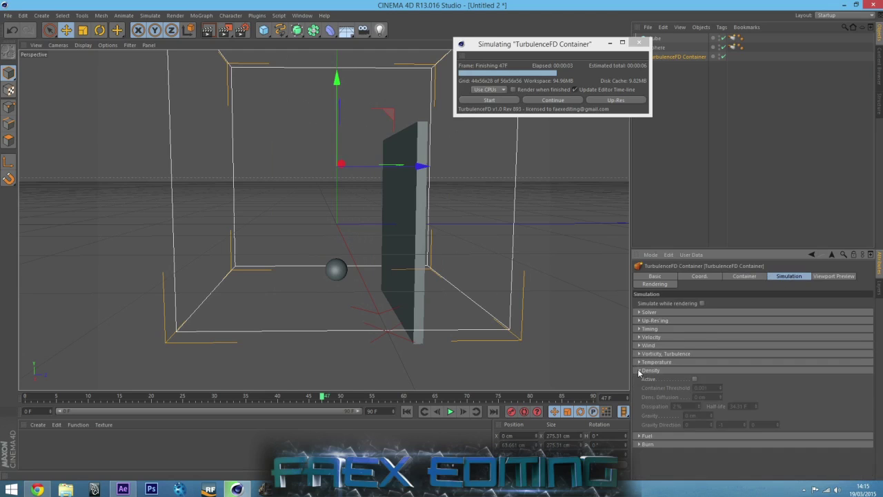
{"action": "left_click", "coordinate": [640, 363]}
{"action": "left_click", "coordinate": [639, 354]}
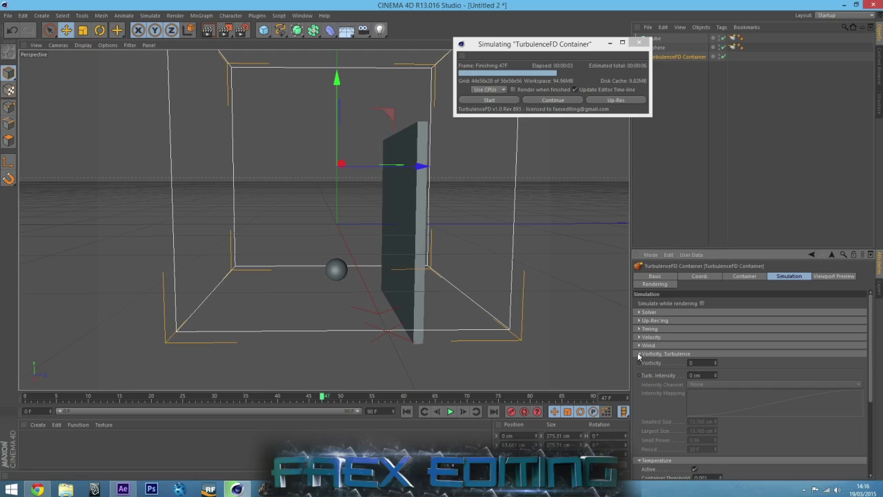
{"action": "left_click", "coordinate": [641, 346]}
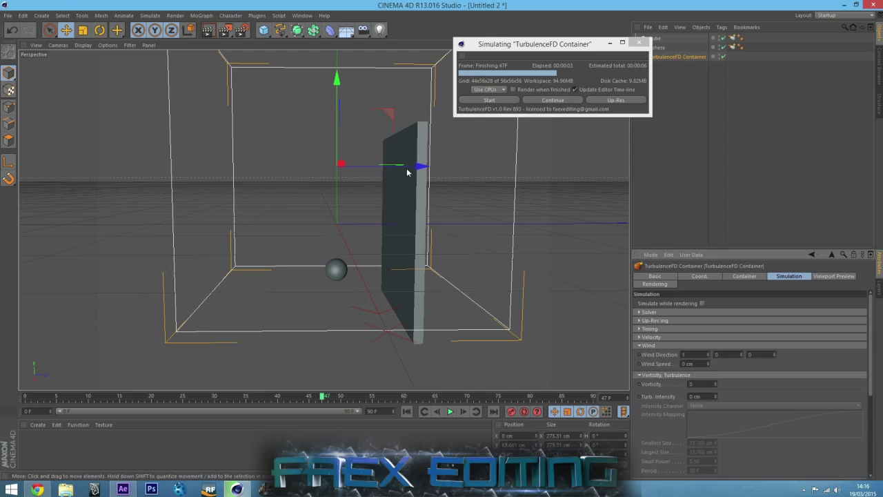
Step: Set the third Wind Direction value to 3 and Wind Speed to 50
{"action": "left_click", "coordinate": [762, 354]}
{"action": "type", "text": "3"}
{"action": "key", "text": "Return"}
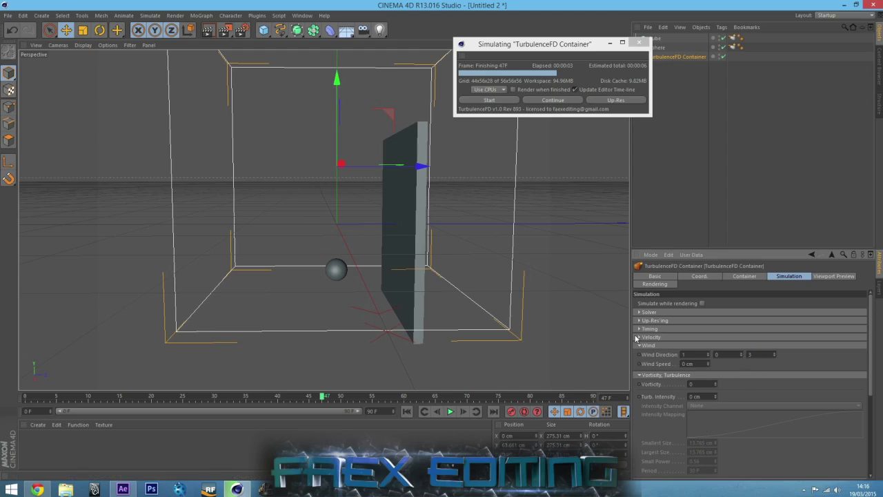
{"action": "left_click", "coordinate": [688, 363]}
{"action": "type", "text": "50"}
Step: Re-simulate with the wind, then again with Wind Speed 100, stopping early
{"action": "left_click", "coordinate": [489, 100]}
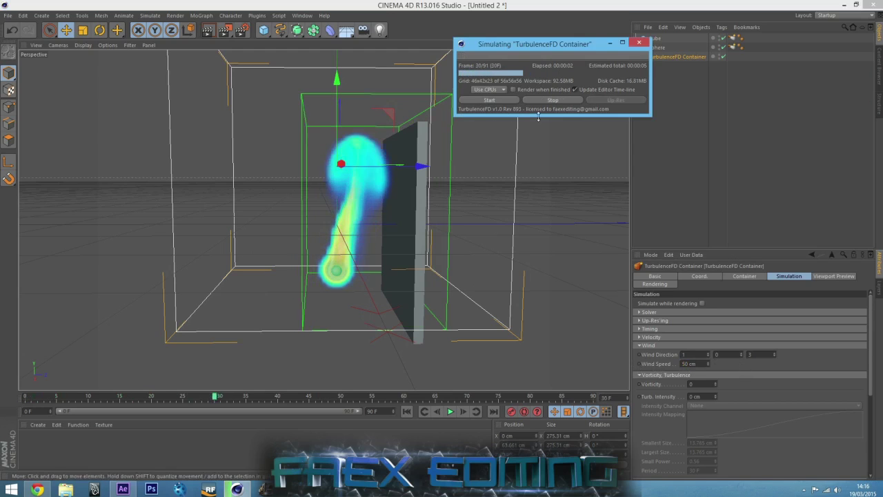
{"action": "left_click", "coordinate": [700, 364]}
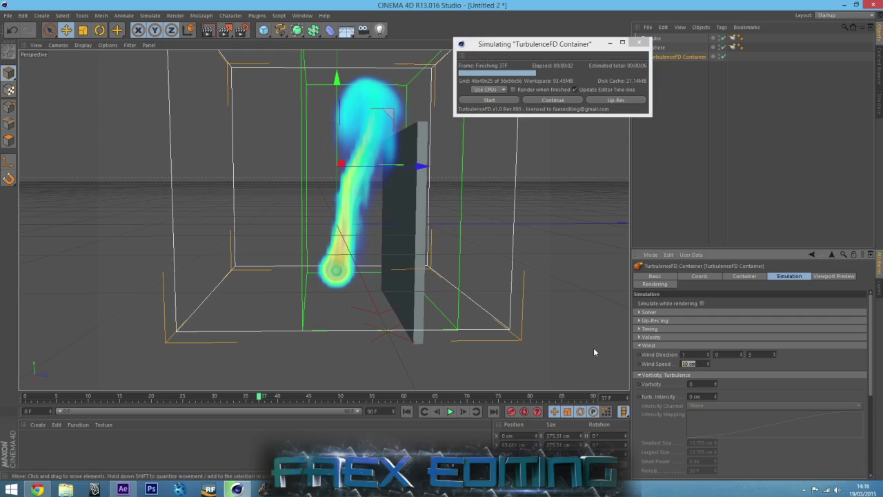
{"action": "type", "text": "100"}
{"action": "left_click", "coordinate": [490, 100]}
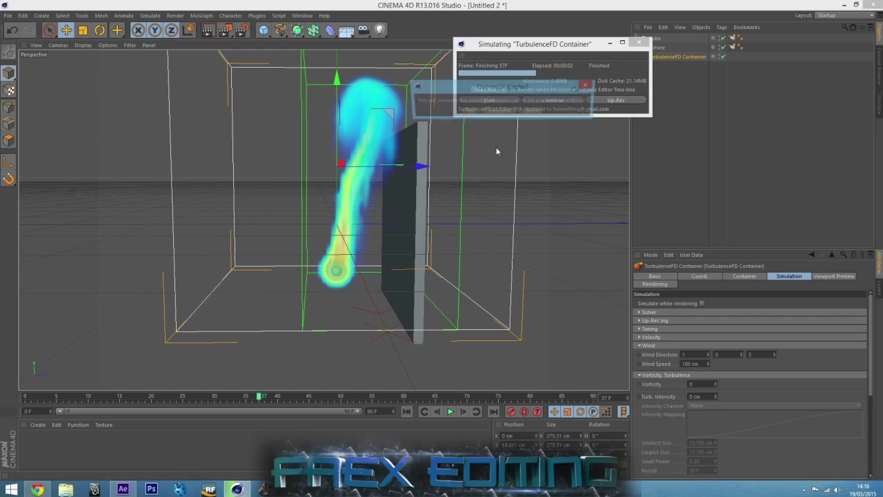
{"action": "left_click", "coordinate": [468, 111]}
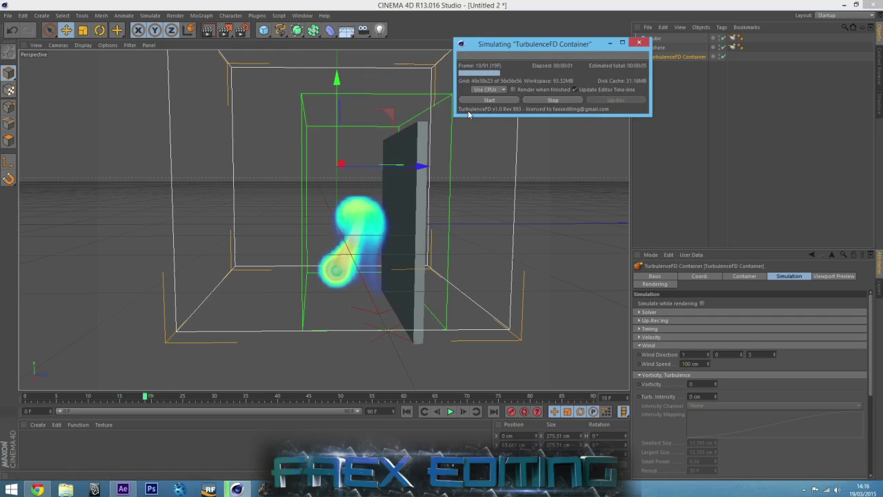
{"action": "left_click", "coordinate": [541, 103]}
Step: Try Wind Speed 200 and re-simulate, stopping at frame 23
{"action": "double_click", "coordinate": [692, 364]}
{"action": "type", "text": "200"}
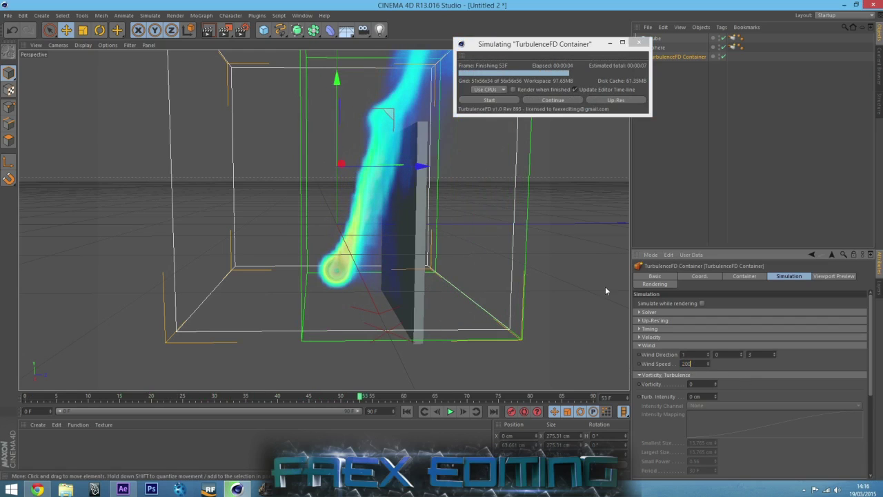
{"action": "left_click", "coordinate": [489, 100]}
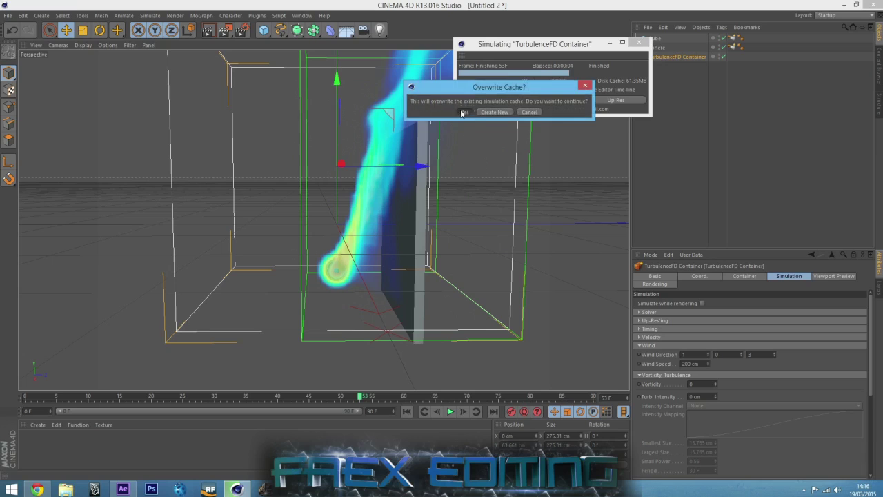
{"action": "left_click", "coordinate": [467, 112]}
{"action": "left_click", "coordinate": [553, 100]}
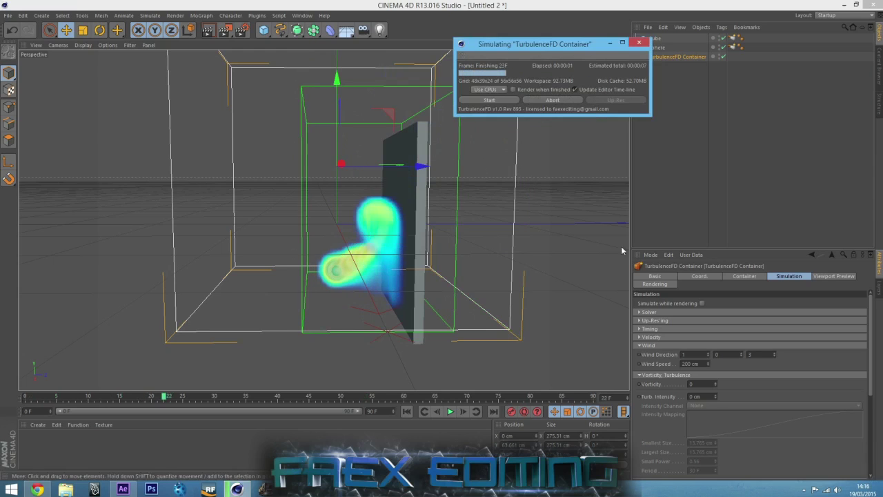
Step: Settle on Wind Speed 150 cm and re-simulate through frame 54
{"action": "double_click", "coordinate": [690, 364]}
{"action": "type", "text": "150"}
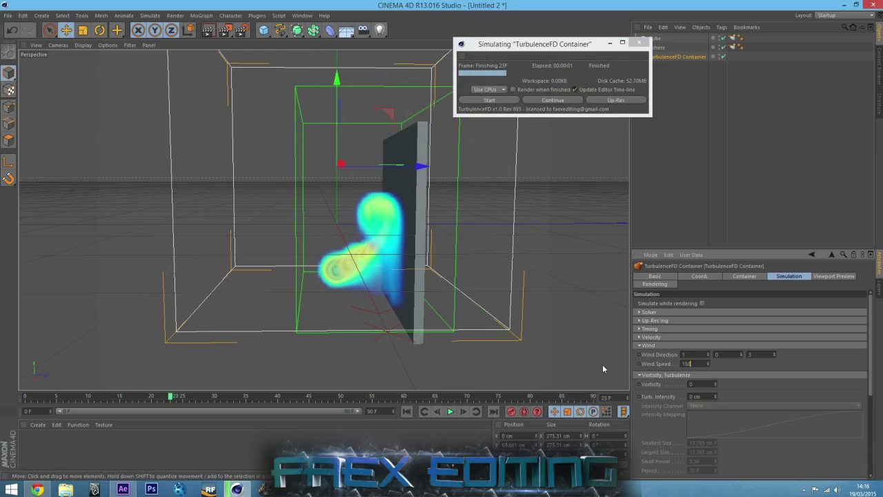
{"action": "left_click", "coordinate": [493, 101]}
{"action": "left_click", "coordinate": [465, 112]}
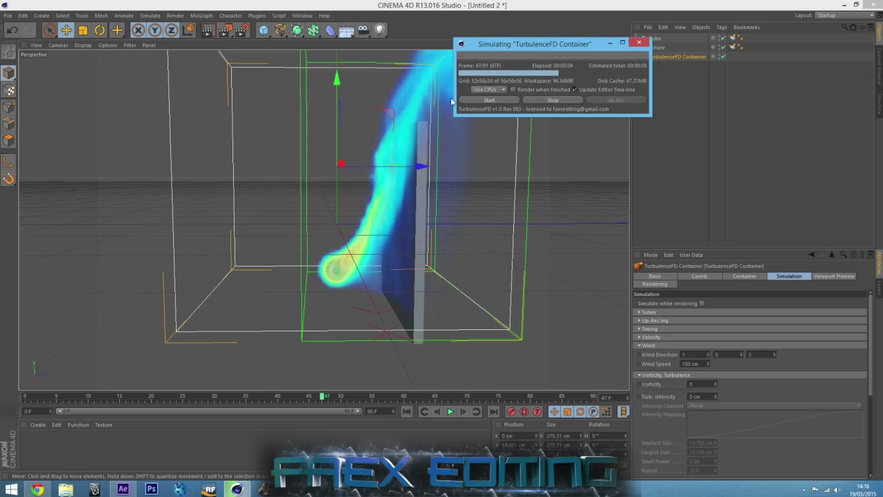
{"action": "left_click", "coordinate": [545, 101]}
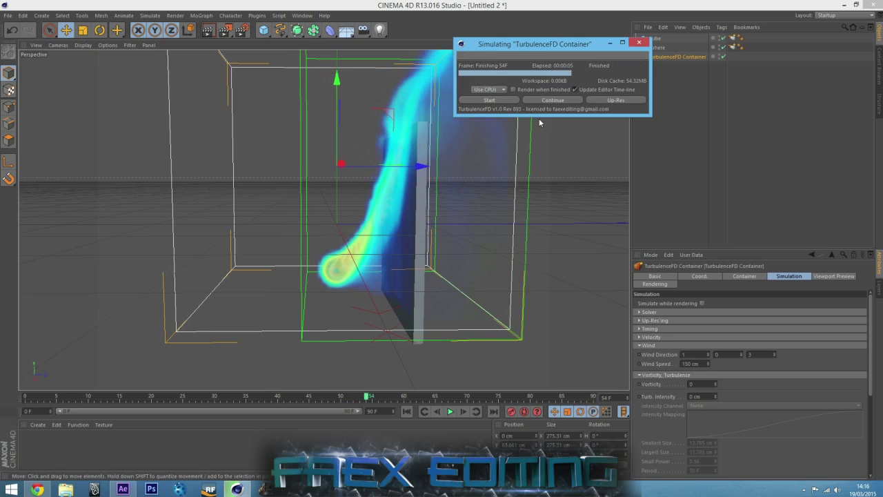
{"action": "left_click", "coordinate": [639, 345]}
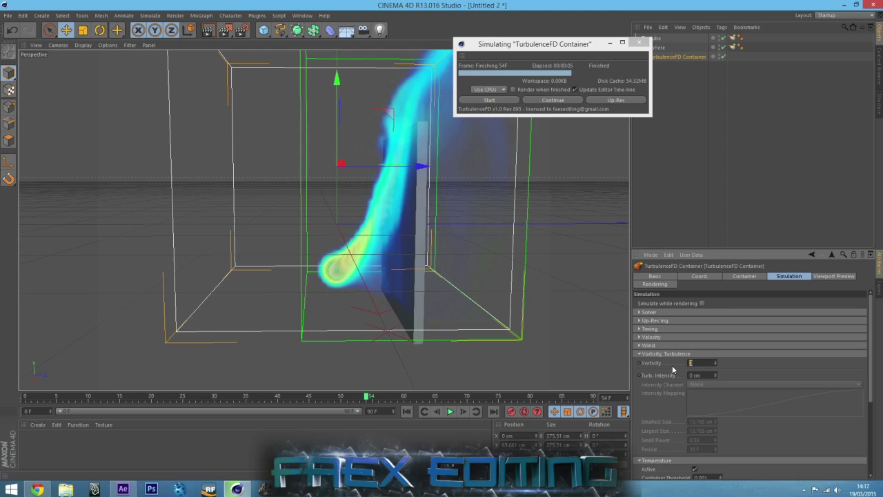
Step: Set Vorticity 10 and Turb. Intensity 20 cm, then re-simulate over the cache to frame 63
{"action": "key", "text": "Tab"}
{"action": "type", "text": "20"}
{"action": "key", "text": "Return"}
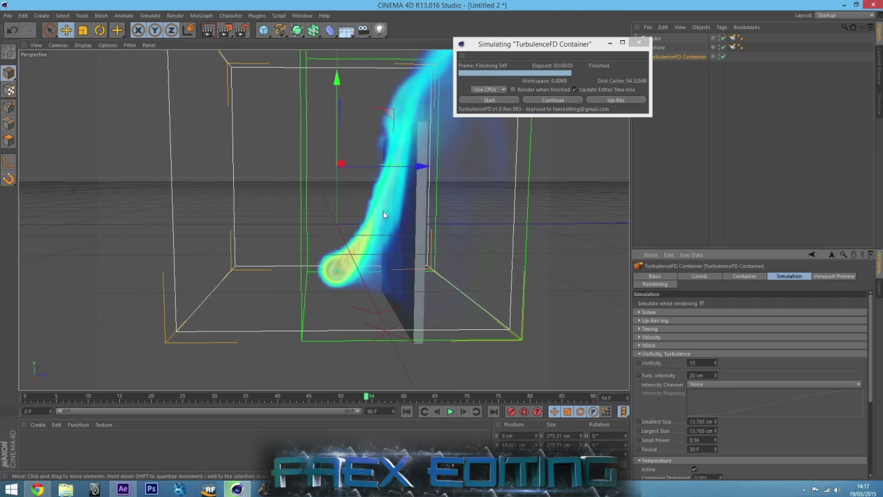
{"action": "left_click", "coordinate": [489, 100]}
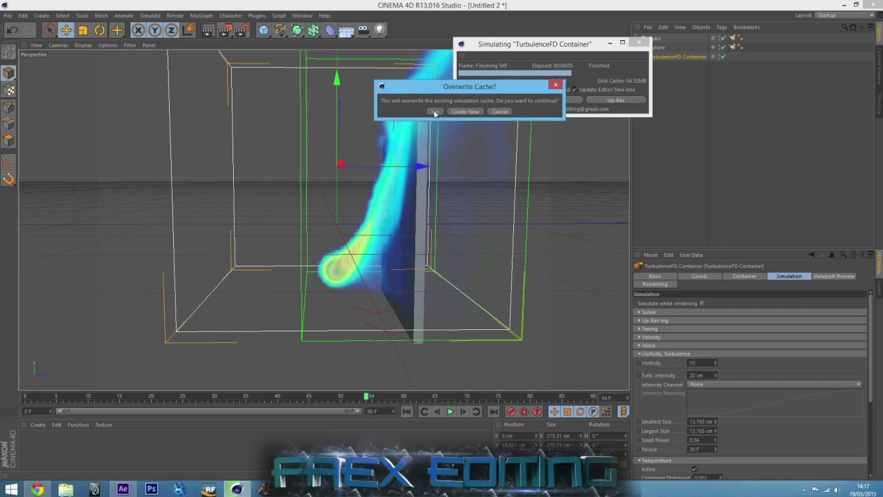
{"action": "left_click", "coordinate": [435, 112]}
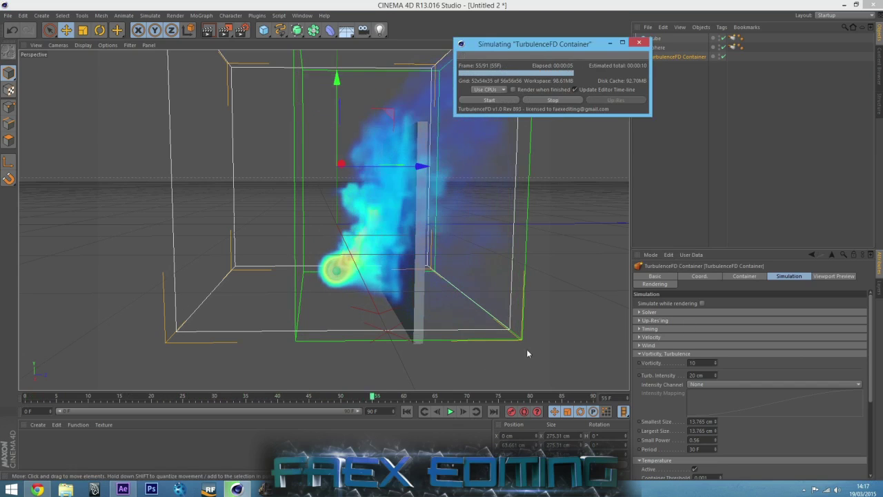
{"action": "left_click", "coordinate": [553, 100]}
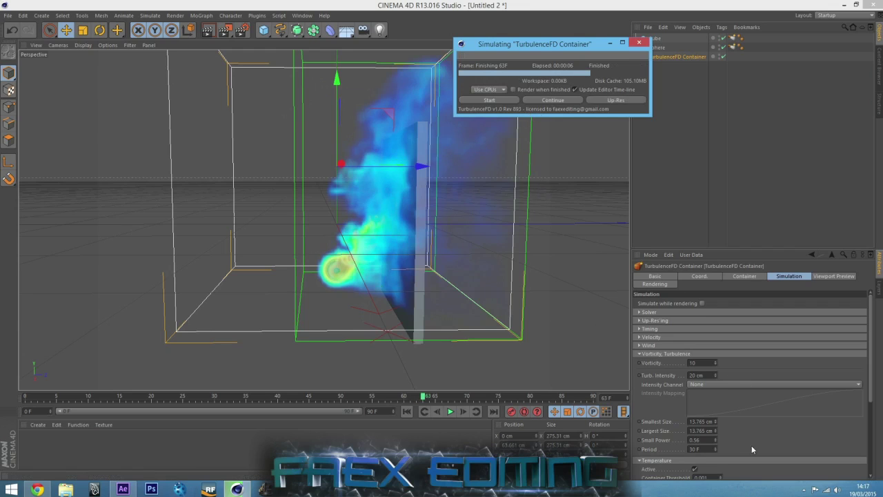
{"action": "left_click", "coordinate": [639, 354]}
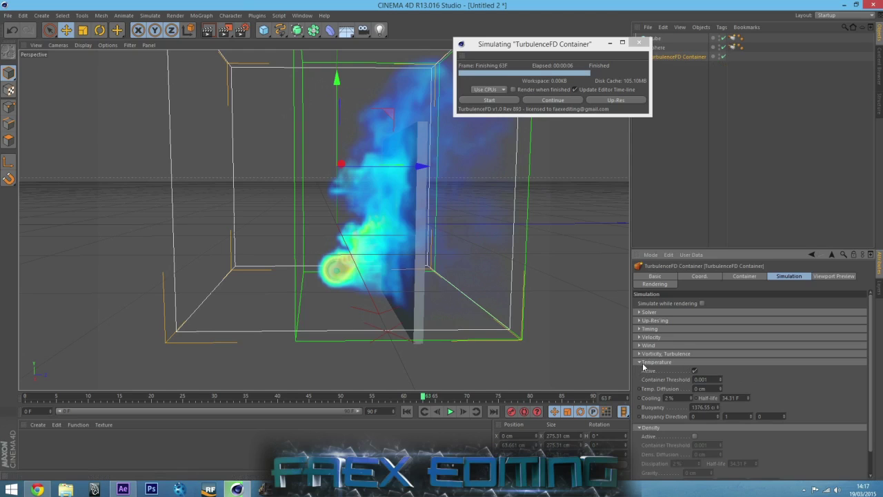
Step: Set the temperature Cooling to 3% and Buoyancy to 1000 cm
{"action": "left_click", "coordinate": [668, 398]}
{"action": "type", "text": "3"}
{"action": "key", "text": "Return"}
{"action": "double_click", "coordinate": [701, 407]}
{"action": "type", "text": "1000"}
{"action": "key", "text": "Return"}
Step: Activate the Density channel and set its Container Threshold to 50
{"action": "left_click", "coordinate": [694, 436]}
{"action": "double_click", "coordinate": [711, 445]}
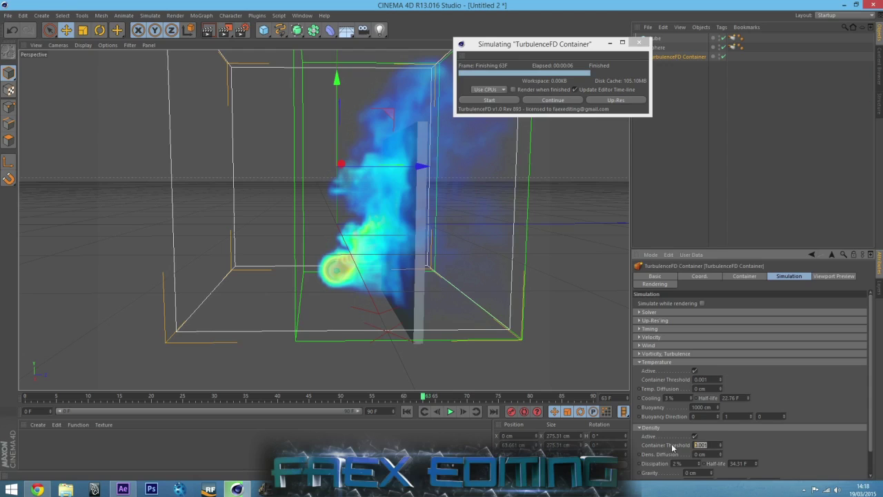
{"action": "type", "text": "50"}
{"action": "key", "text": "Return"}
{"action": "left_click_drag", "start_coordinate": [869, 410], "coordinate": [873, 445]}
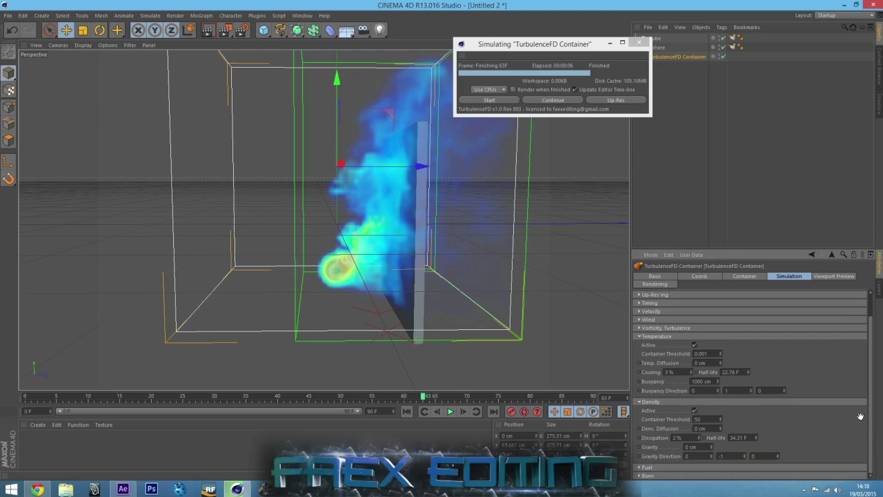
Step: Re-run the simulation, overwriting the cache, and stop it at frame 78
{"action": "left_click", "coordinate": [639, 336]}
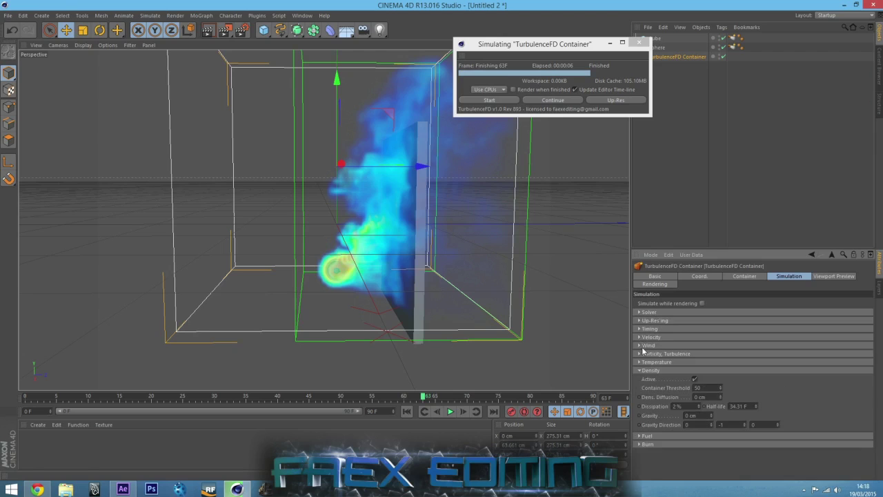
{"action": "left_click", "coordinate": [495, 102]}
{"action": "left_click", "coordinate": [489, 107]}
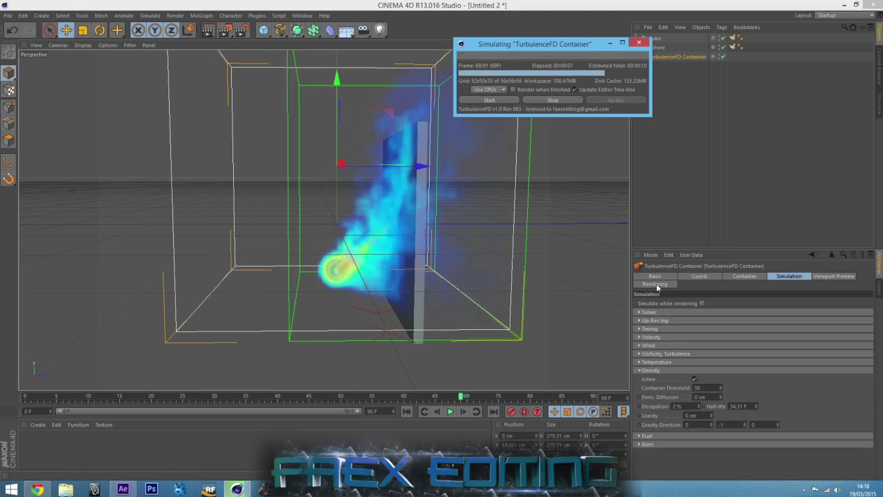
{"action": "left_click", "coordinate": [550, 100]}
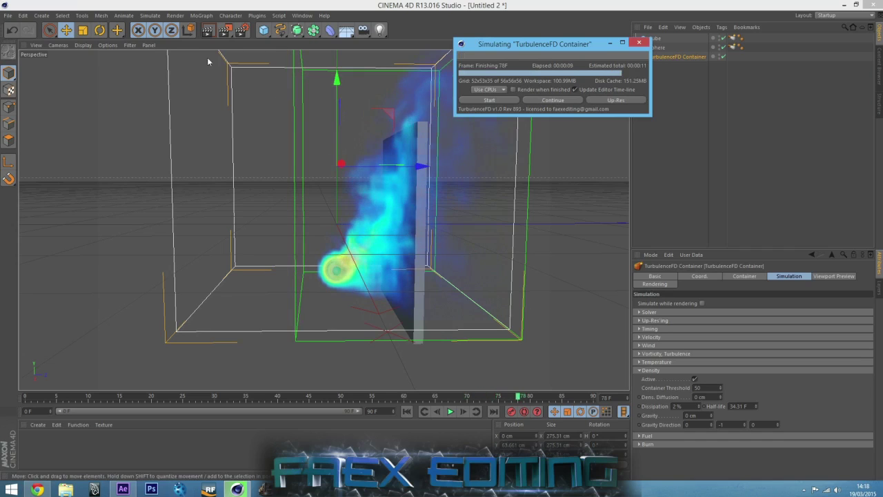
Step: Test-render the flames, return to the editor view, and reselect the TurbulenceFD Container
{"action": "left_click", "coordinate": [205, 32]}
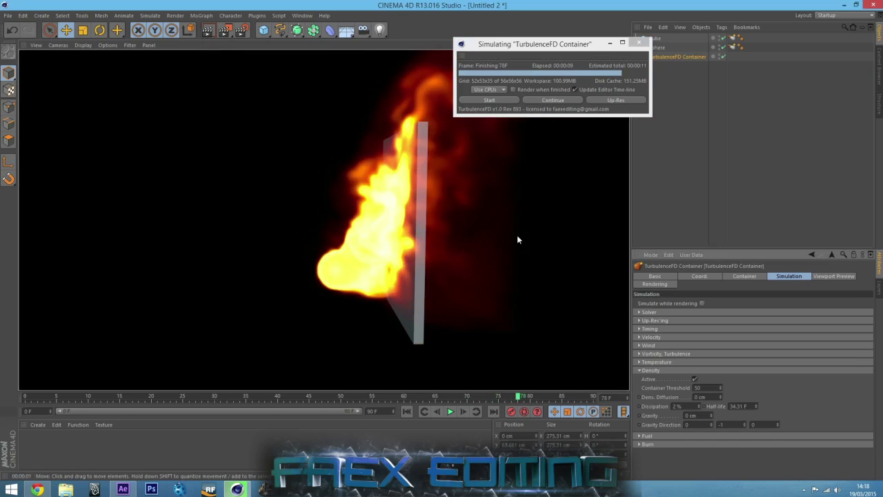
{"action": "left_click_drag", "start_coordinate": [538, 43], "coordinate": [668, 6]}
{"action": "left_click", "coordinate": [651, 132]}
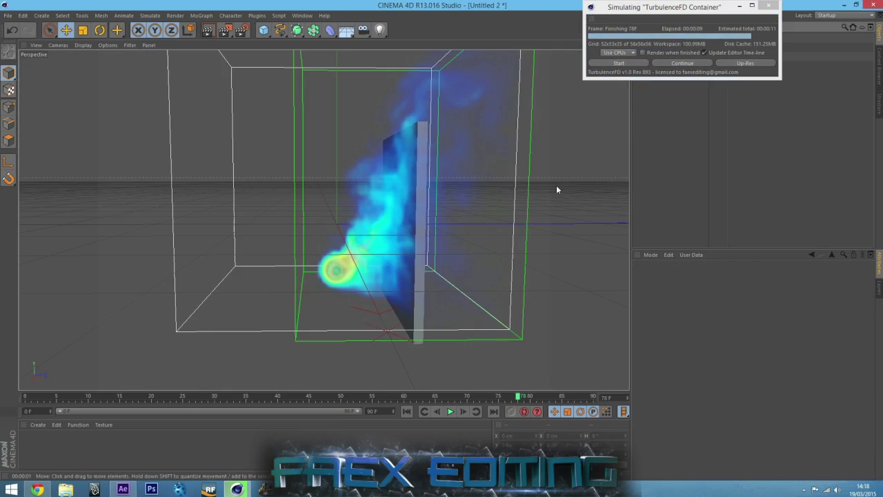
{"action": "left_click_drag", "start_coordinate": [673, 10], "coordinate": [621, 43]}
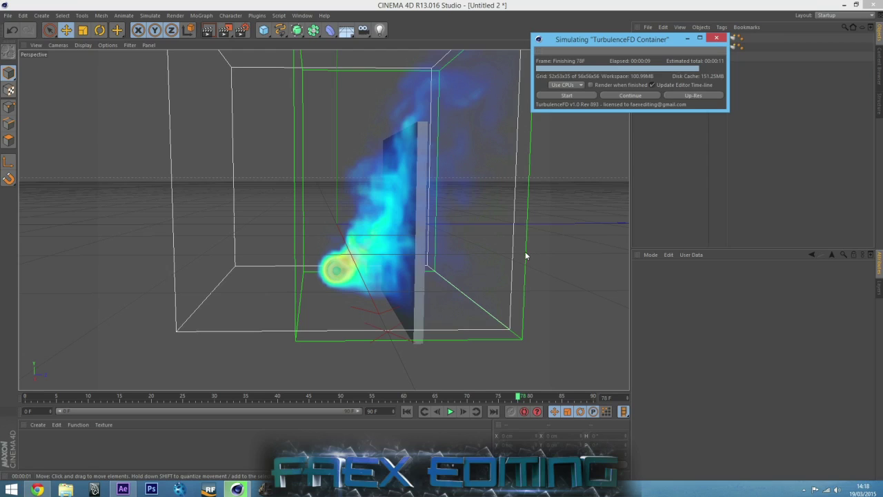
{"action": "left_click_drag", "start_coordinate": [635, 42], "coordinate": [622, 101]}
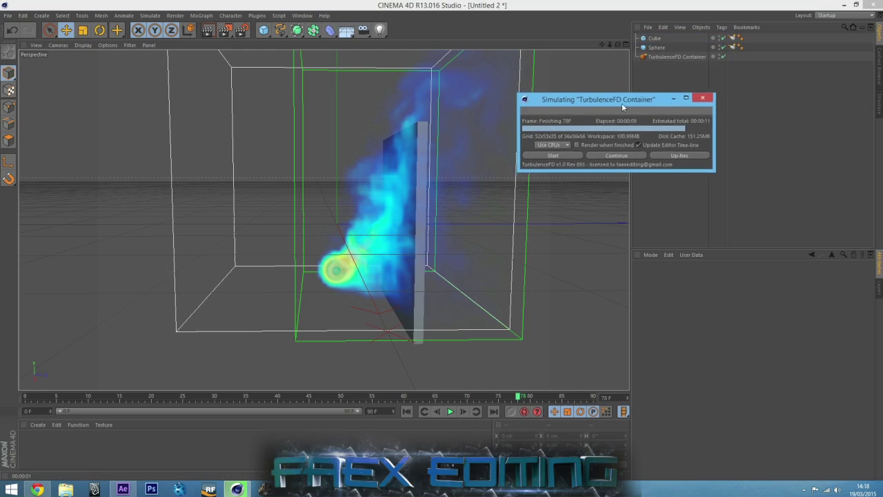
{"action": "left_click", "coordinate": [685, 56]}
Step: In the Rendering settings' Fire Shader, set Low Temp 500 and High Temp 2000
{"action": "left_click", "coordinate": [835, 276]}
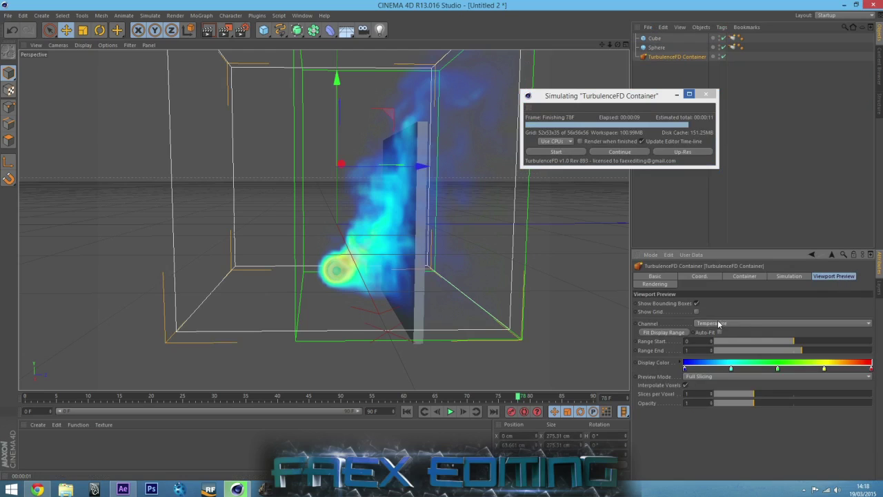
{"action": "left_click", "coordinate": [661, 285]}
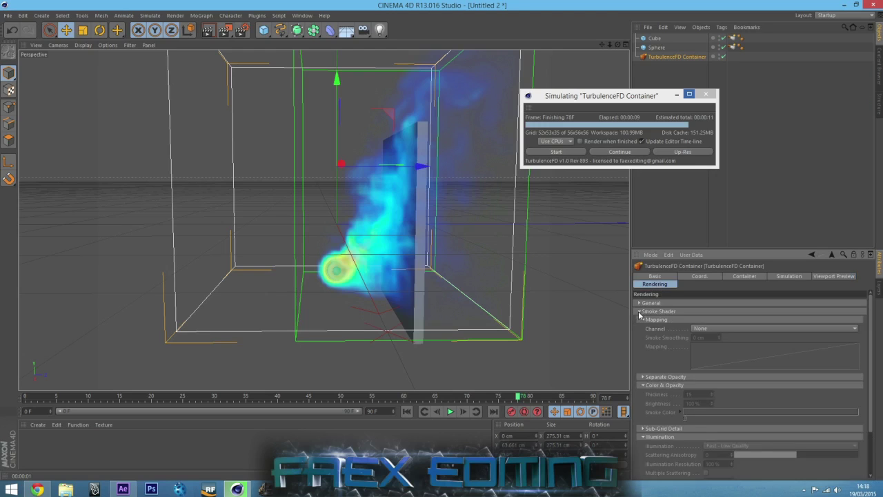
{"action": "left_click", "coordinate": [639, 311]}
{"action": "left_click", "coordinate": [638, 320]}
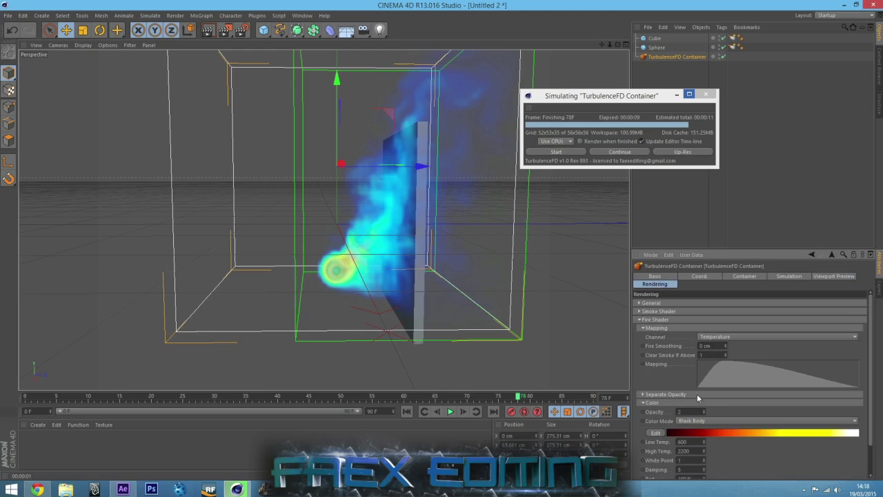
{"action": "scroll", "coordinate": [871, 373], "scroll_direction": "down", "scroll_amount": 2}
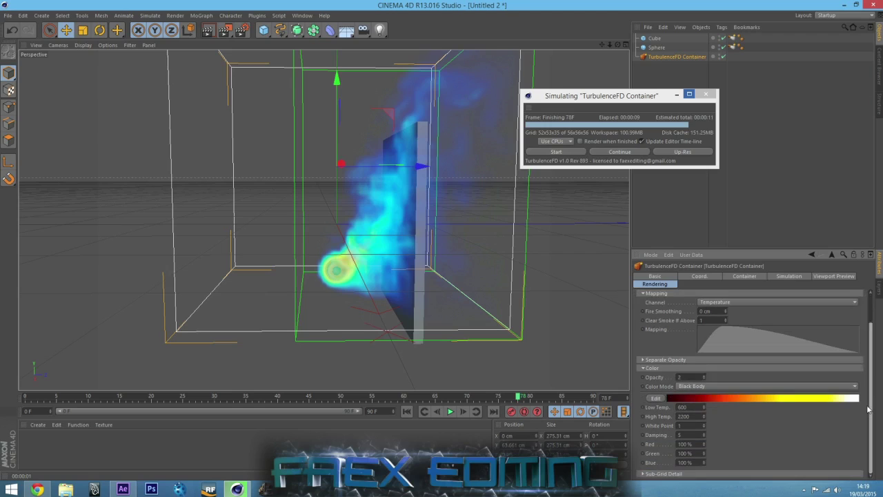
{"action": "double_click", "coordinate": [690, 408]}
{"action": "type", "text": "500"}
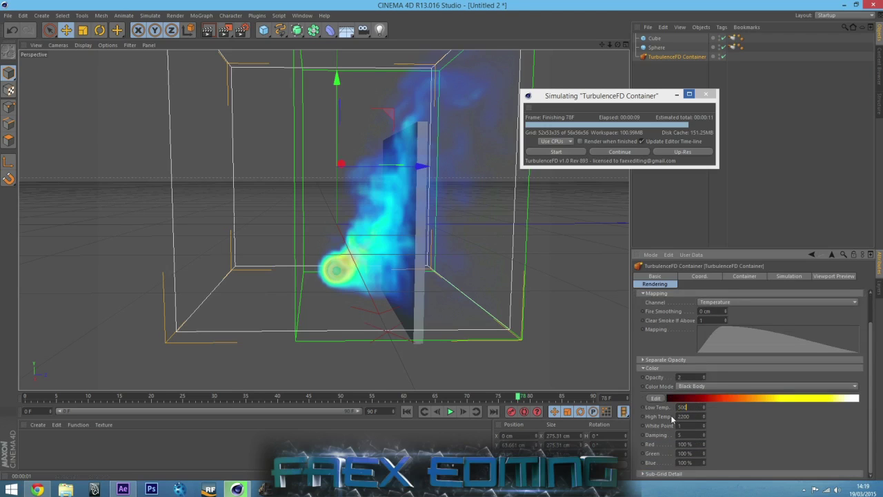
{"action": "double_click", "coordinate": [693, 416]}
{"action": "type", "text": "2000"}
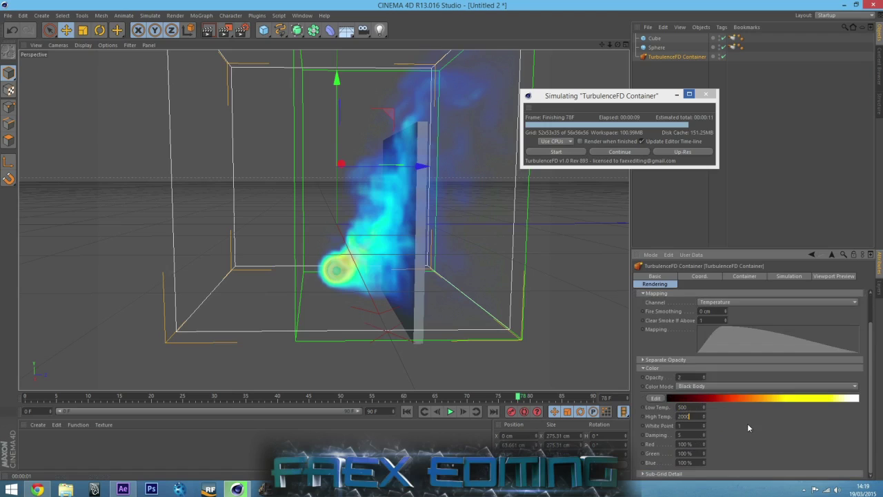
{"action": "key", "text": "Return"}
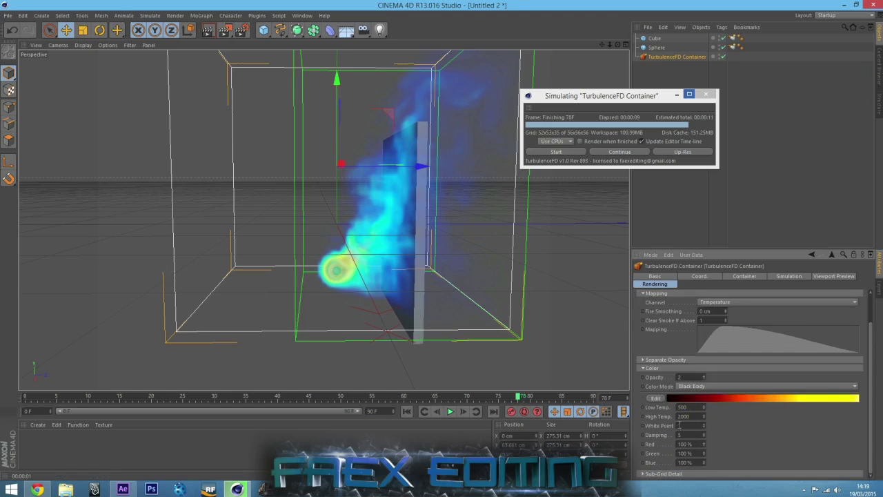
Step: Set the fire Red to 80% and Green to 60%, then collapse the Fire Shader
{"action": "double_click", "coordinate": [683, 443]}
{"action": "type", "text": "80"}
{"action": "double_click", "coordinate": [694, 454]}
{"action": "type", "text": "90"}
{"action": "key", "text": "BackSpace"}
{"action": "key", "text": "BackSpace"}
{"action": "type", "text": "60"}
{"action": "key", "text": "Return"}
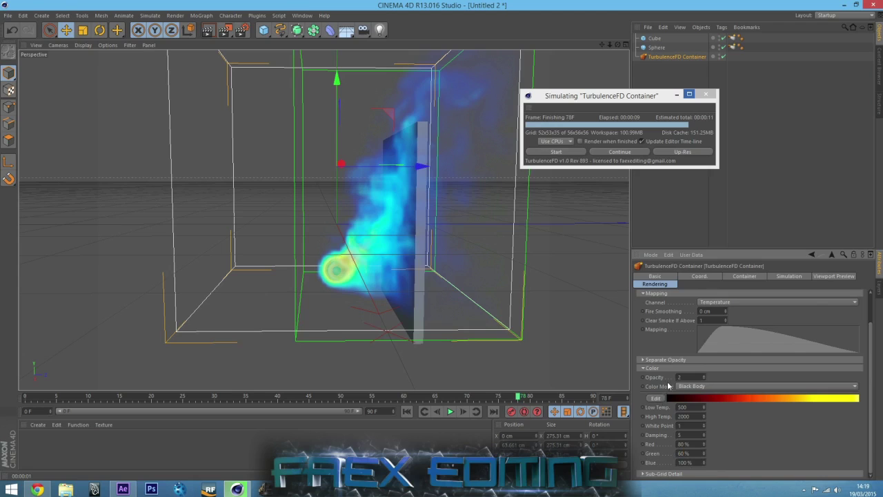
{"action": "left_click", "coordinate": [643, 294]}
{"action": "left_click", "coordinate": [639, 319]}
{"action": "left_click", "coordinate": [639, 312]}
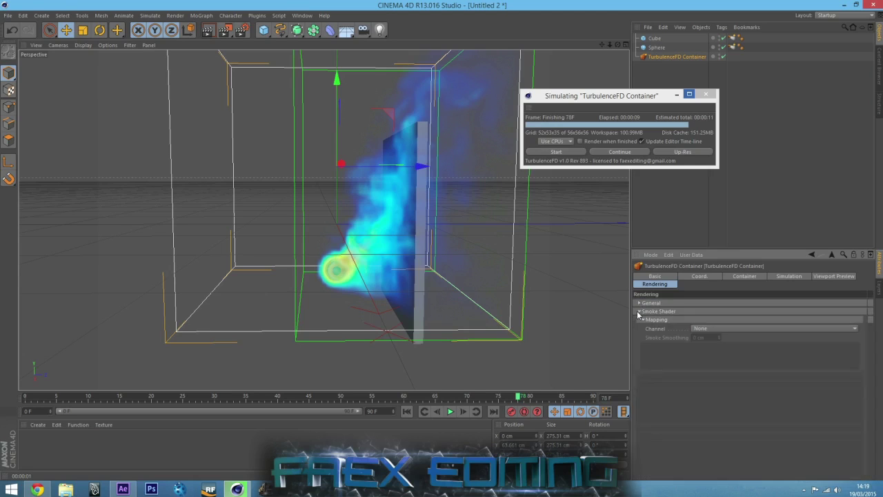
Step: Drive the smoke shader mapping by the Density channel
{"action": "left_click", "coordinate": [699, 330]}
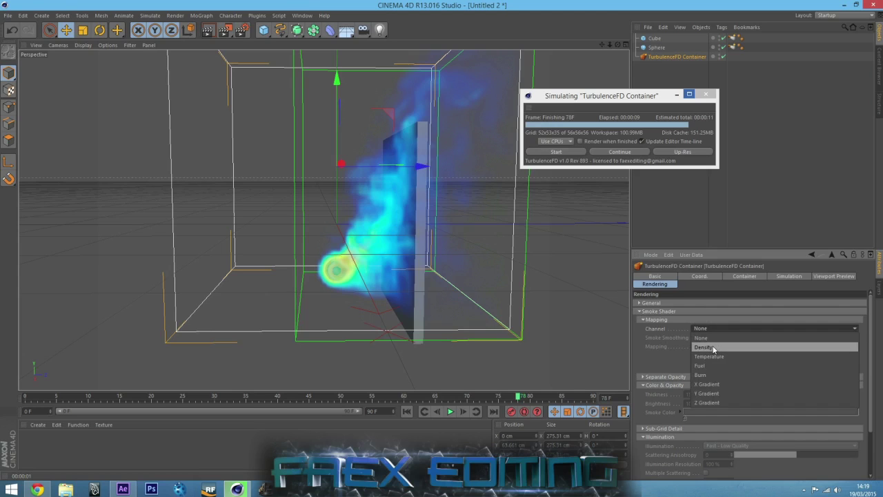
{"action": "left_click", "coordinate": [713, 347]}
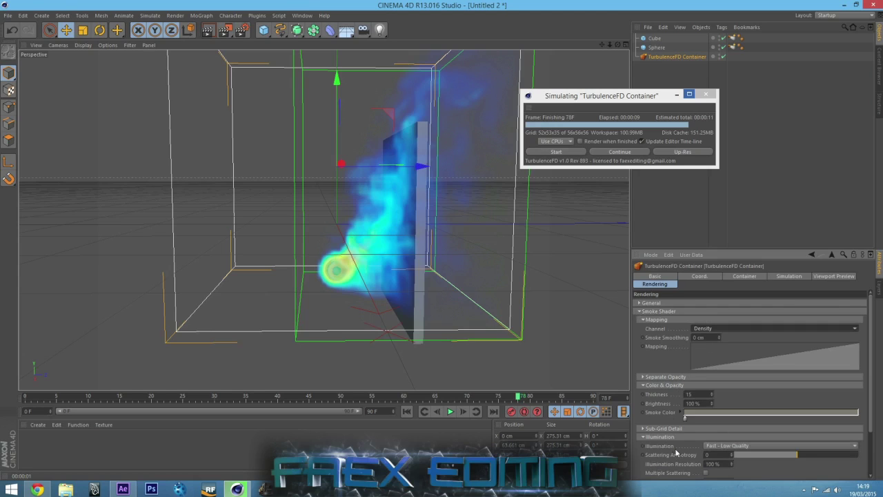
{"action": "left_click", "coordinate": [640, 312]}
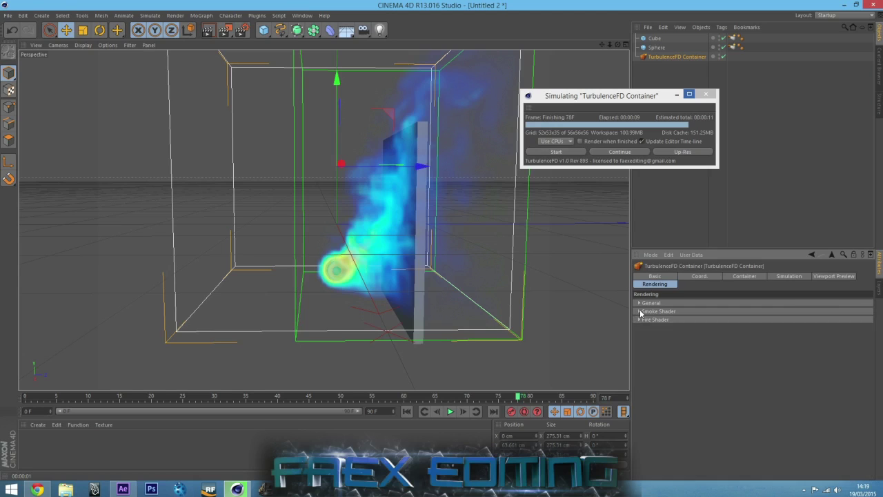
Step: Re-simulate over the old cache to frame 57, test-render it, and return to the editor view
{"action": "left_click", "coordinate": [558, 151]}
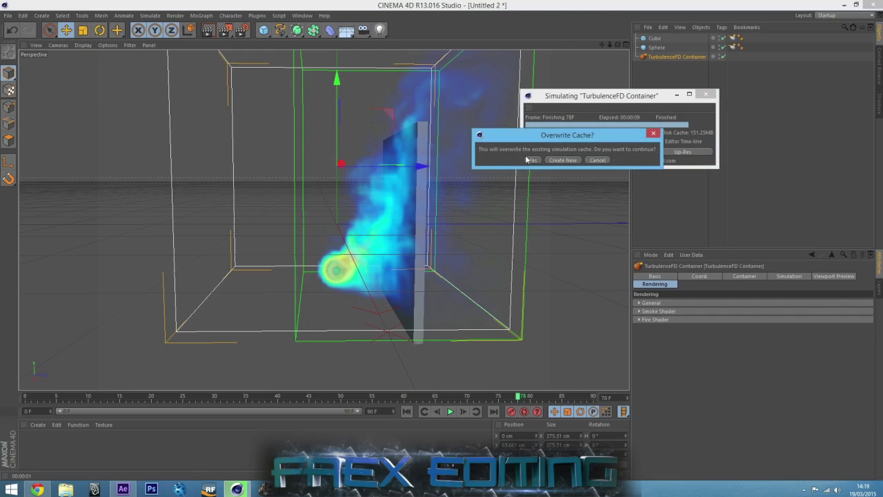
{"action": "left_click", "coordinate": [535, 161]}
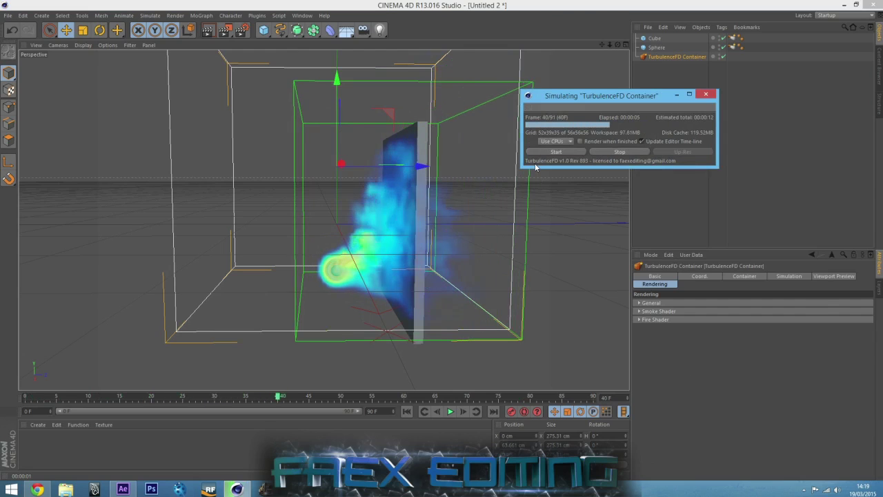
{"action": "left_click", "coordinate": [606, 152]}
{"action": "left_click", "coordinate": [209, 31]}
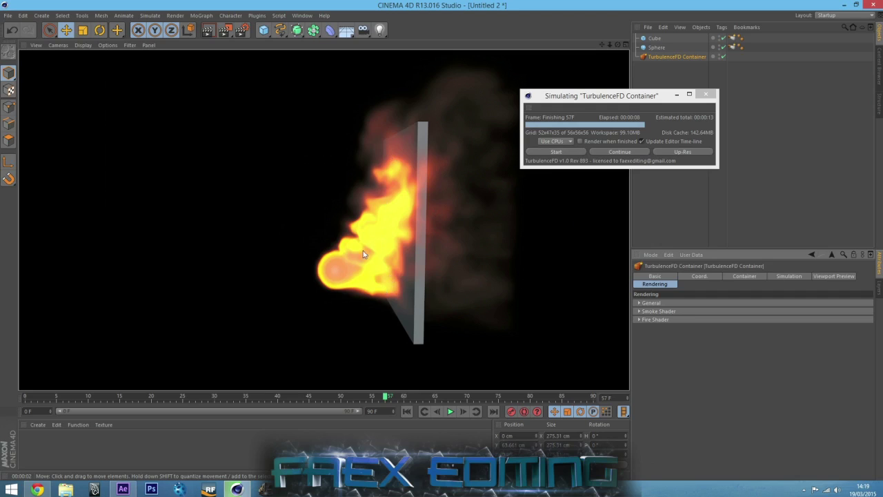
{"action": "left_click", "coordinate": [671, 230]}
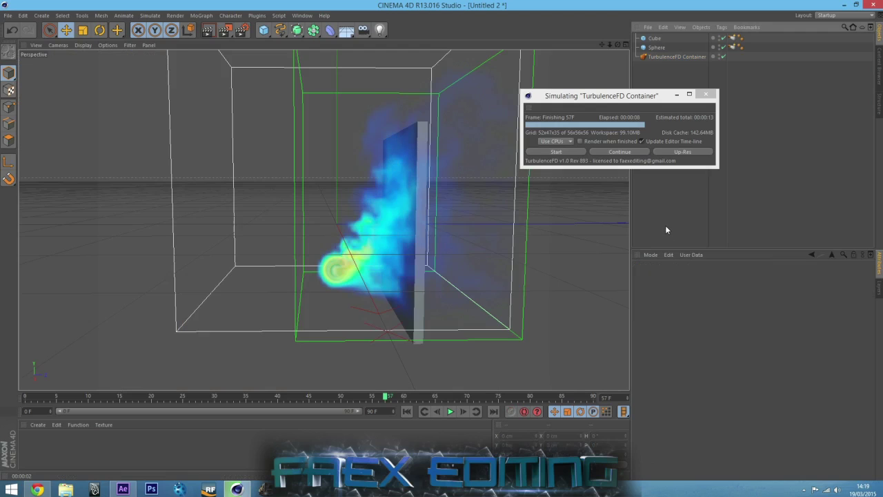
Step: Set the TurbulenceFD Container's Voxel Size to 0.8 cm and re-simulate, overwriting the cache
{"action": "left_click", "coordinate": [650, 58]}
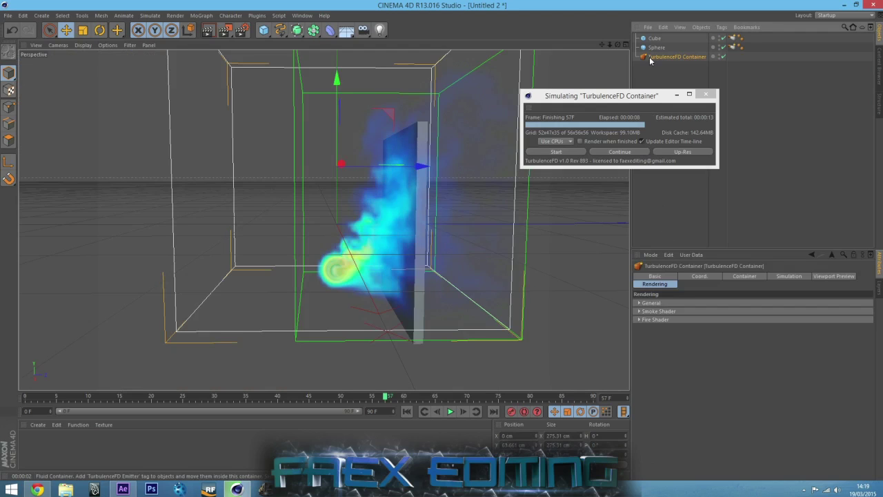
{"action": "left_click", "coordinate": [735, 277]}
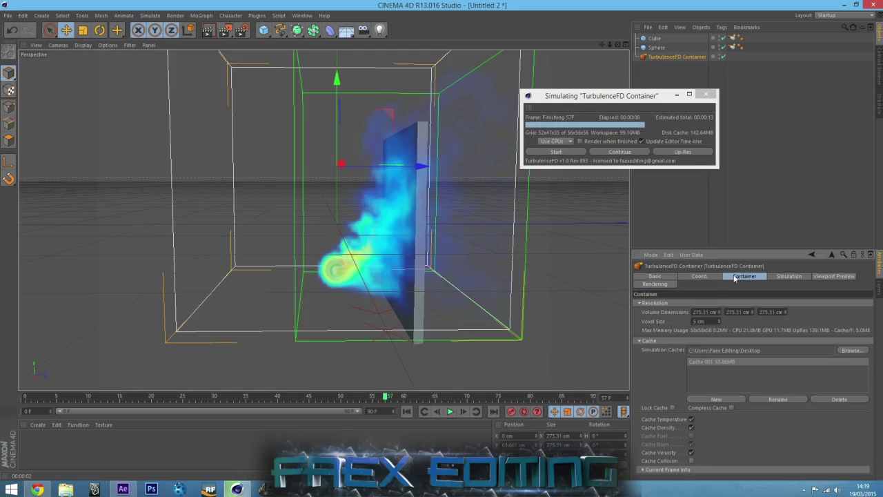
{"action": "double_click", "coordinate": [698, 322]}
{"action": "type", "text": "4"}
{"action": "left_click", "coordinate": [557, 151]}
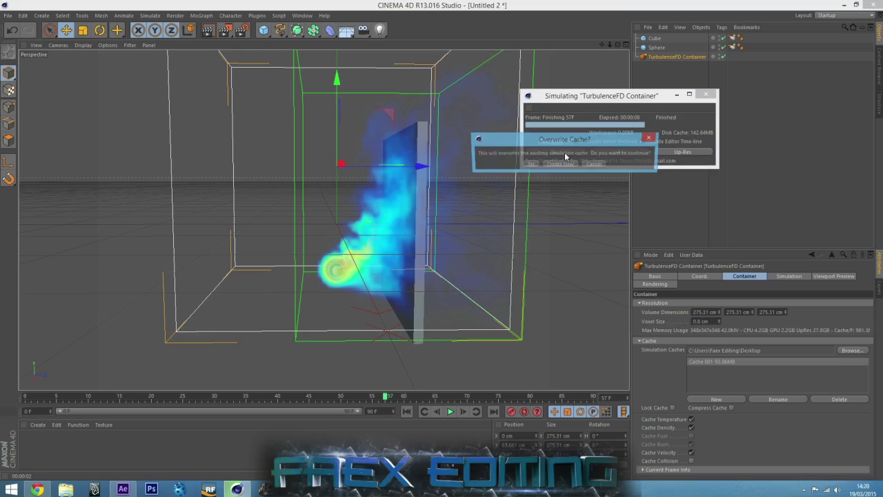
{"action": "left_click", "coordinate": [530, 164]}
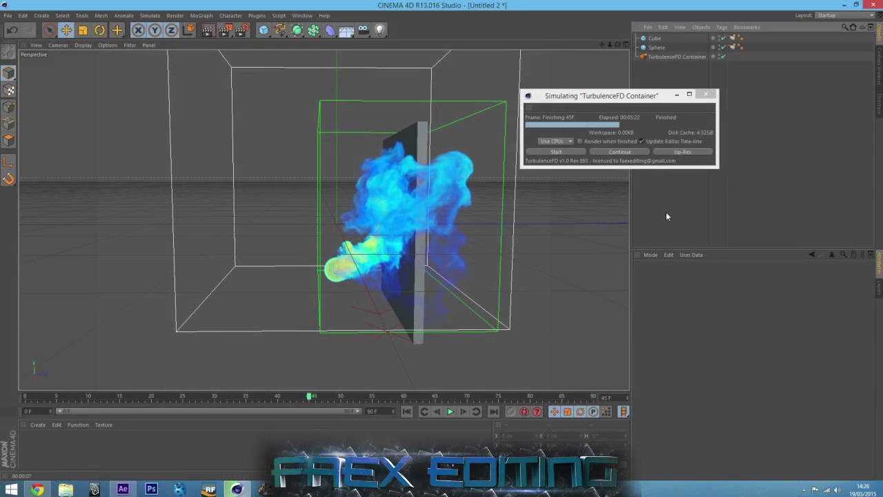
Step: Render a preview of the frame-45 fire, then orbit around the smoke container
{"action": "left_click", "coordinate": [211, 33]}
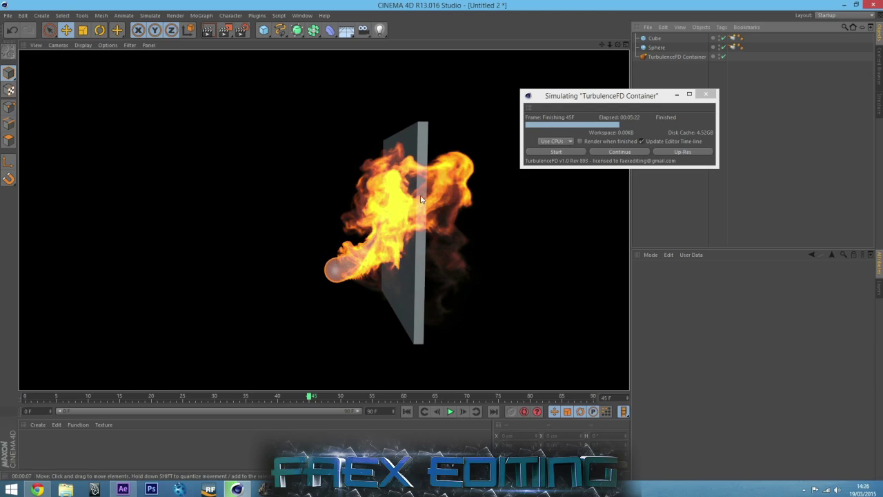
{"action": "left_click_drag", "start_coordinate": [345, 221], "coordinate": [289, 220], "text": "alt"}
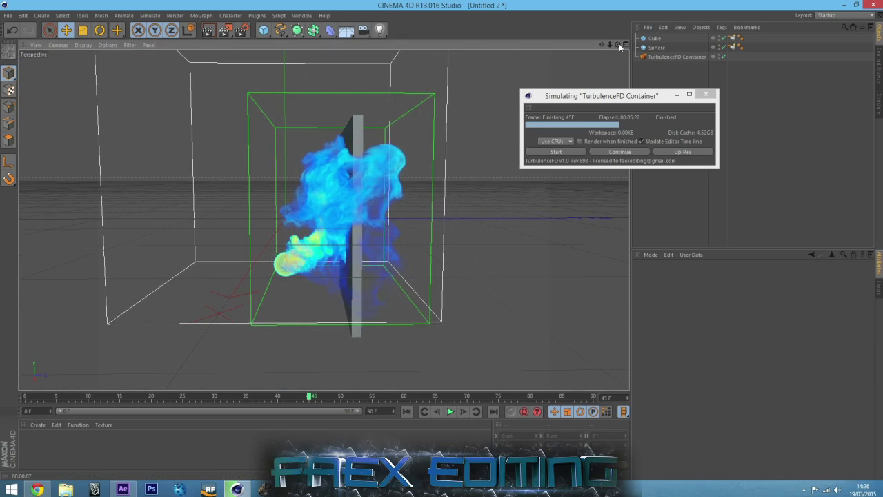
{"action": "left_click_drag", "start_coordinate": [619, 44], "coordinate": [590, 48]}
Step: Set the render Save format to PNG with an Alpha Channel
{"action": "left_click", "coordinate": [238, 35]}
{"action": "left_click", "coordinate": [210, 65]}
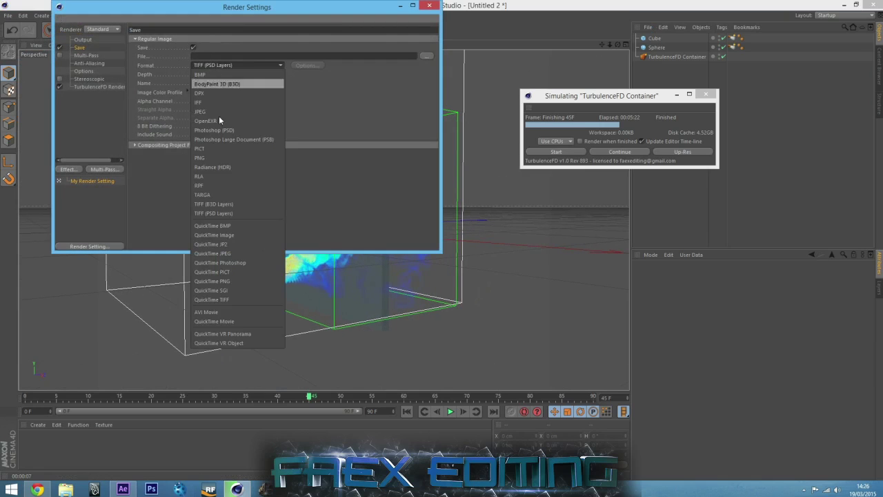
{"action": "left_click", "coordinate": [210, 158]}
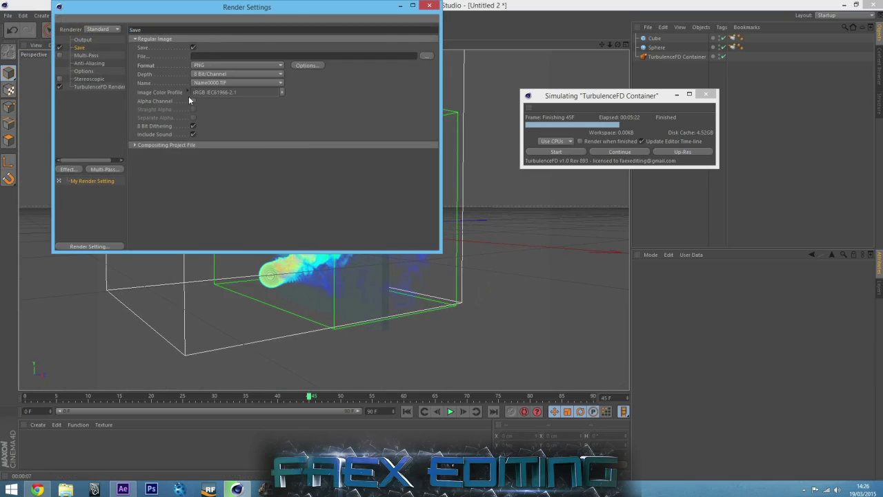
{"action": "left_click", "coordinate": [192, 101]}
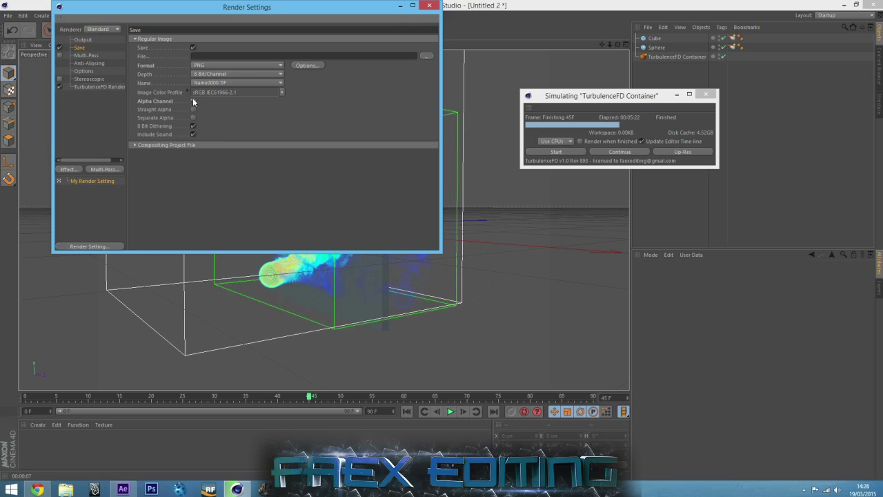
Step: Save the output to the Desktop as 'vbn vbn vn vn' and render to the Picture Viewer
{"action": "left_click", "coordinate": [426, 55]}
{"action": "left_click", "coordinate": [92, 79]}
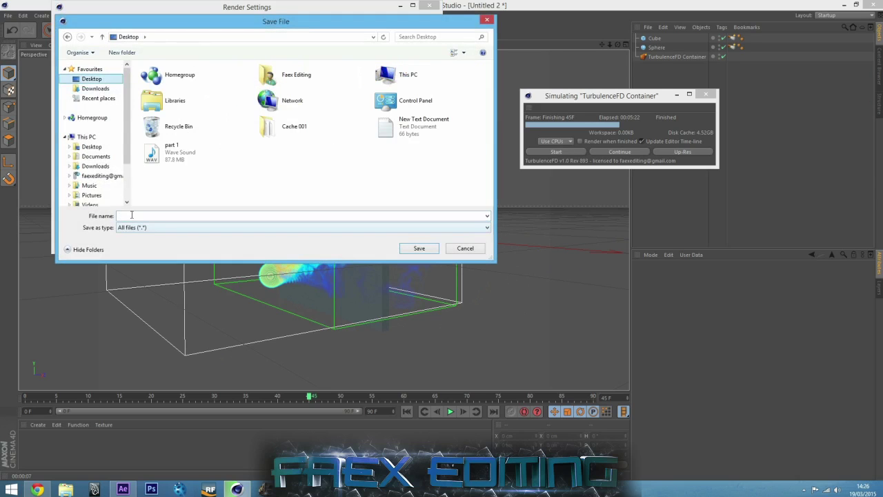
{"action": "left_click", "coordinate": [131, 215]}
{"action": "type", "text": "vbn vbn vn vn"}
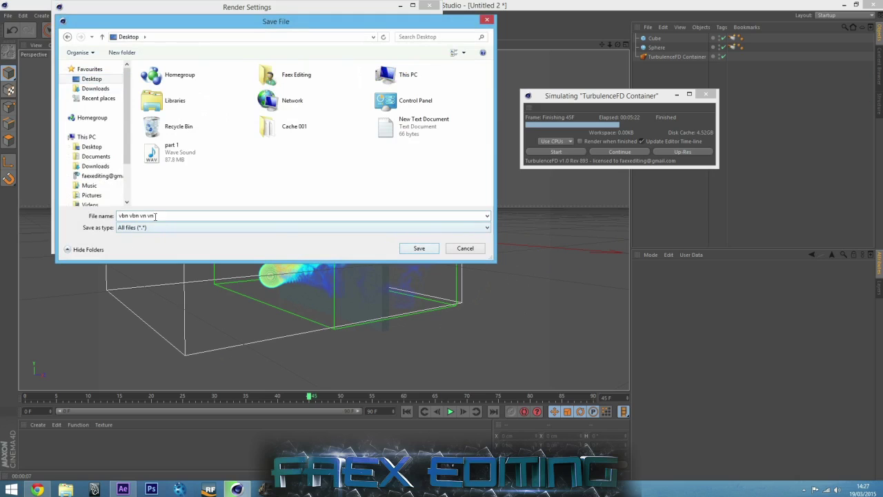
{"action": "left_click", "coordinate": [408, 249]}
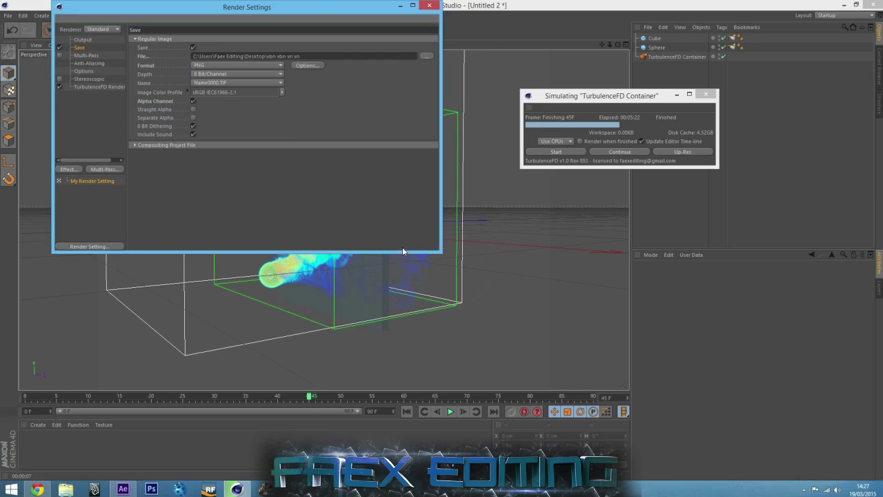
{"action": "left_click", "coordinate": [80, 39]}
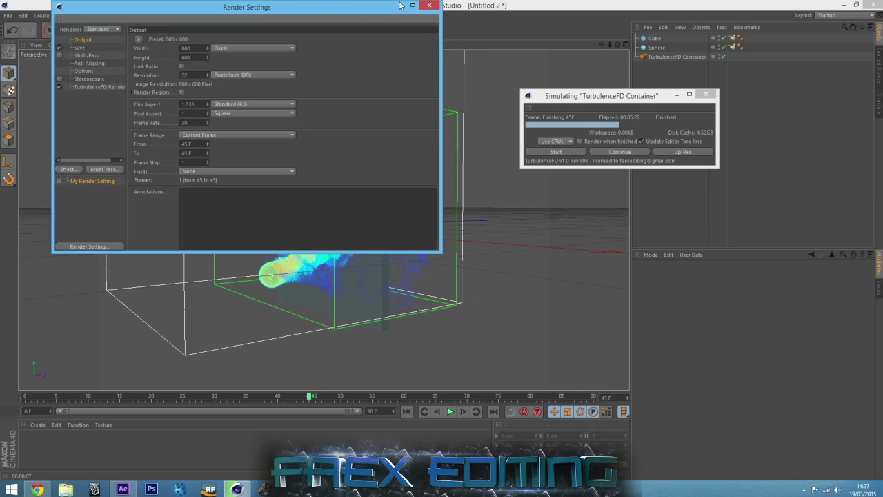
{"action": "left_click", "coordinate": [430, 6]}
{"action": "left_click", "coordinate": [225, 31]}
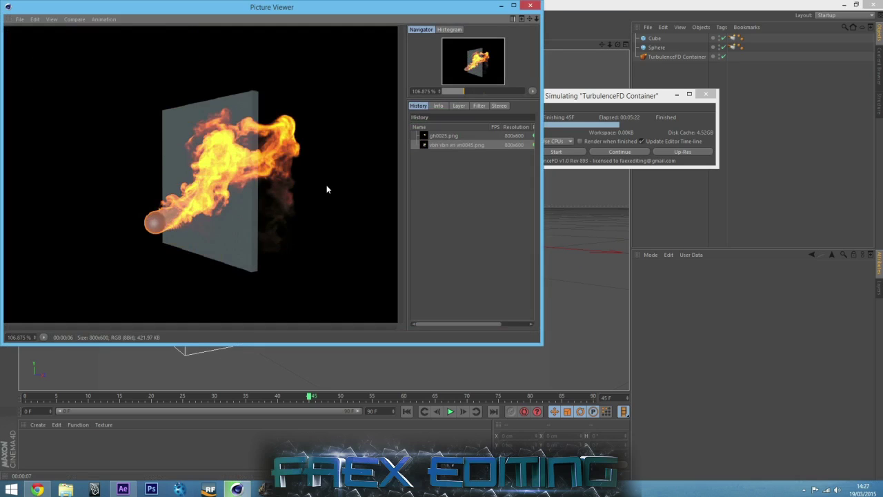
Step: Close the viewers, quit Cinema 4D without saving, and drag the PNG onto After Effects
{"action": "left_click", "coordinate": [533, 7]}
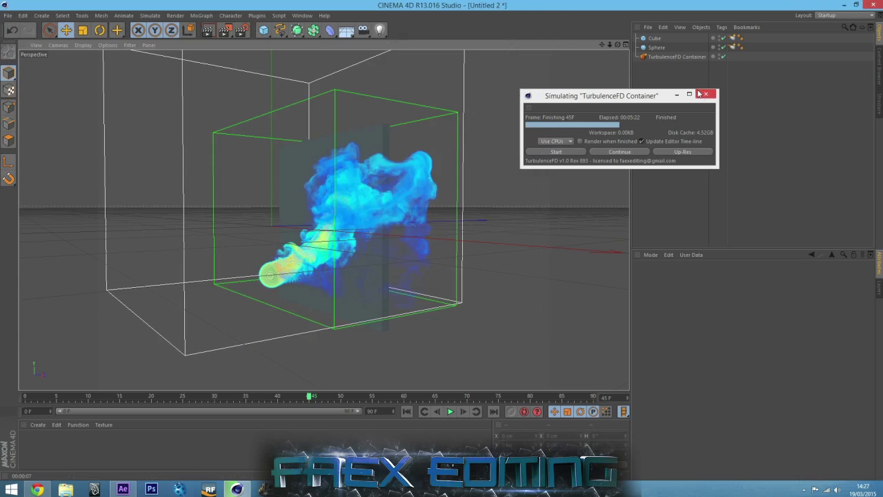
{"action": "left_click", "coordinate": [705, 95]}
{"action": "left_click", "coordinate": [874, 5]}
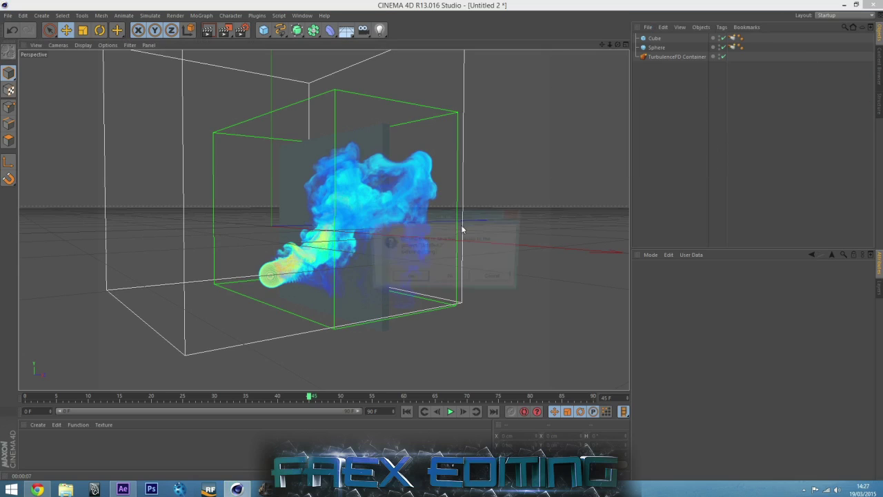
{"action": "left_click", "coordinate": [451, 279]}
{"action": "left_click", "coordinate": [452, 280]}
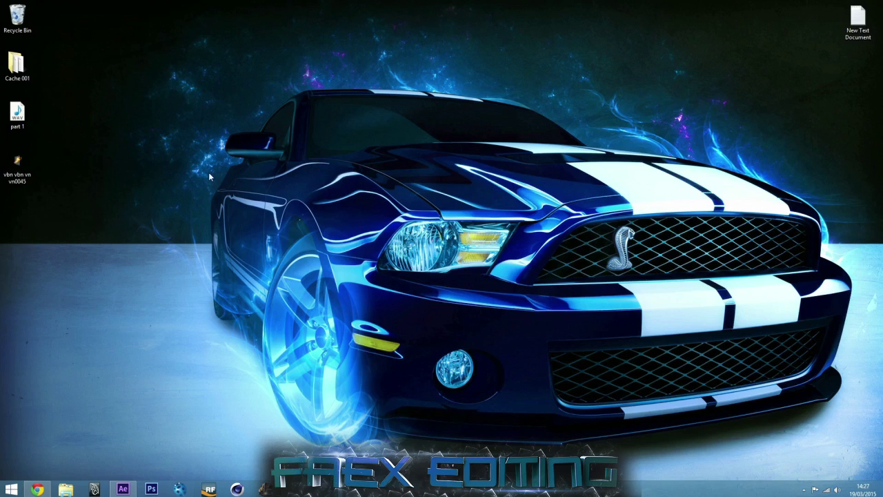
{"action": "left_click_drag", "start_coordinate": [17, 166], "coordinate": [125, 489]}
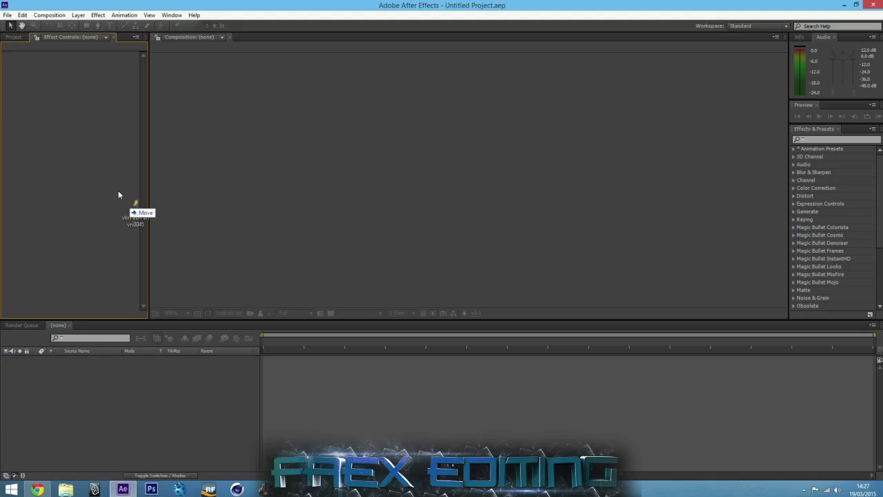
Step: Import the fire PNG into a comp and apply Curves and Hue/Saturation effects
{"action": "left_click", "coordinate": [12, 37]}
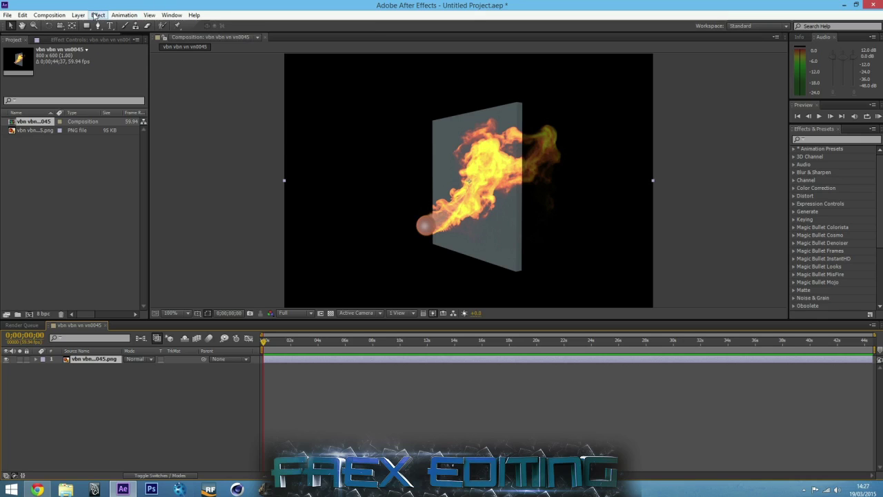
{"action": "left_click", "coordinate": [96, 15]}
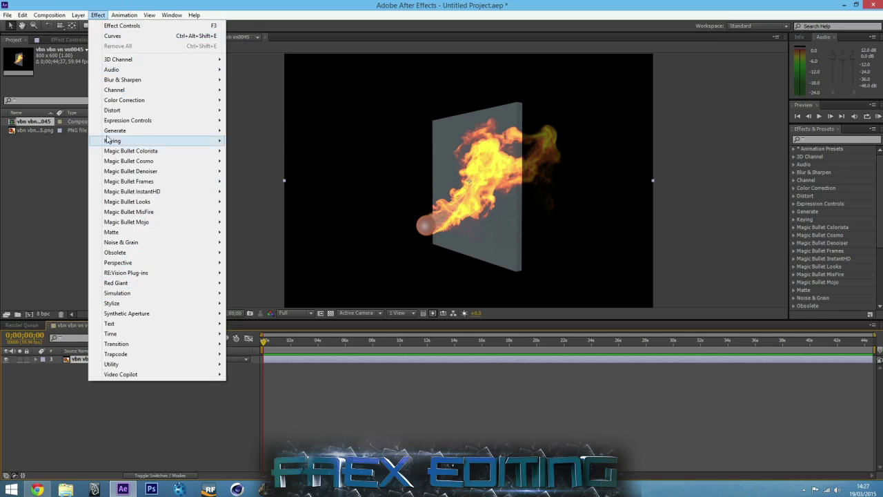
{"action": "mouse_move", "coordinate": [130, 102]}
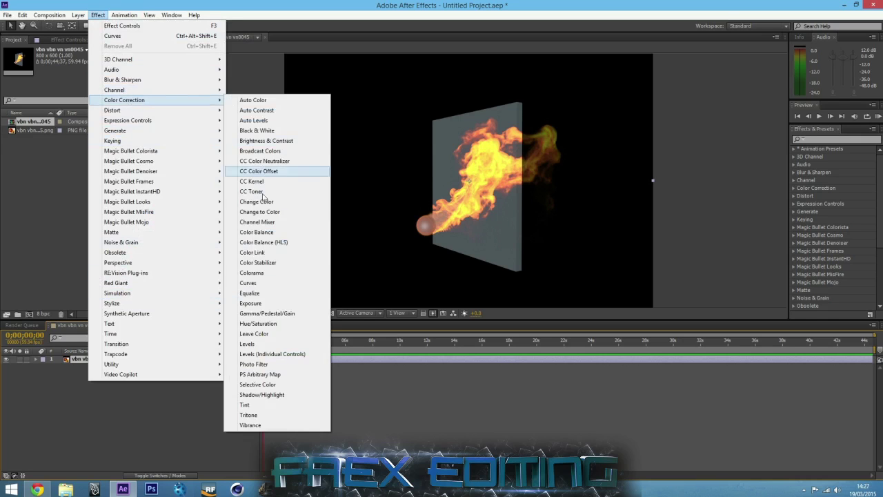
{"action": "left_click", "coordinate": [243, 283]}
{"action": "left_click", "coordinate": [97, 15]}
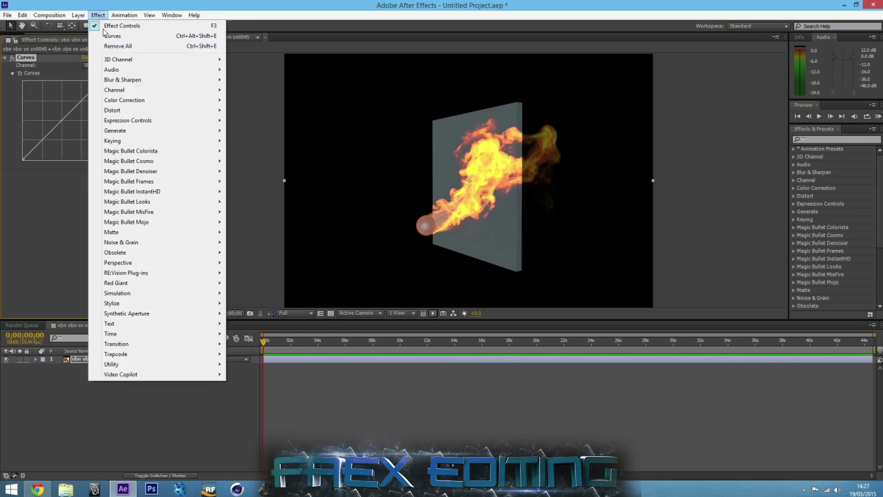
{"action": "mouse_move", "coordinate": [131, 100]}
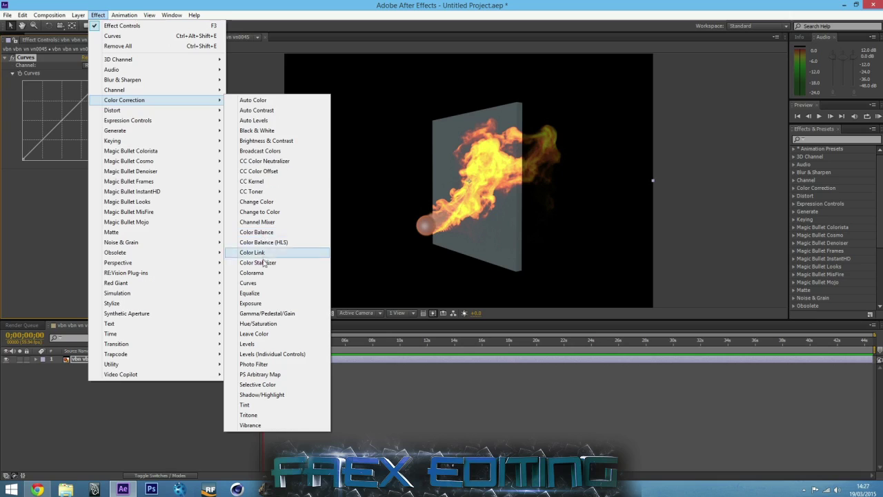
{"action": "left_click", "coordinate": [259, 323]}
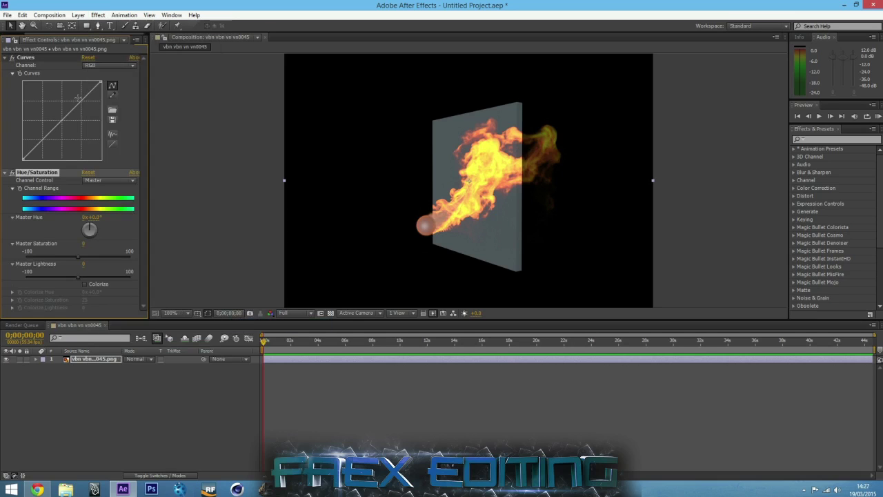
Step: Drag an S-shaped curve in Curves and lower Master Saturation to -18
{"action": "mouse_move", "coordinate": [83, 99]}
{"action": "left_mouse_down"}
{"action": "mouse_move", "coordinate": [60, 102]}
{"action": "mouse_move", "coordinate": [89, 93]}
{"action": "mouse_move", "coordinate": [69, 98]}
{"action": "mouse_move", "coordinate": [76, 101]}
{"action": "left_mouse_up"}
{"action": "left_click_drag", "start_coordinate": [34, 144], "coordinate": [43, 148]}
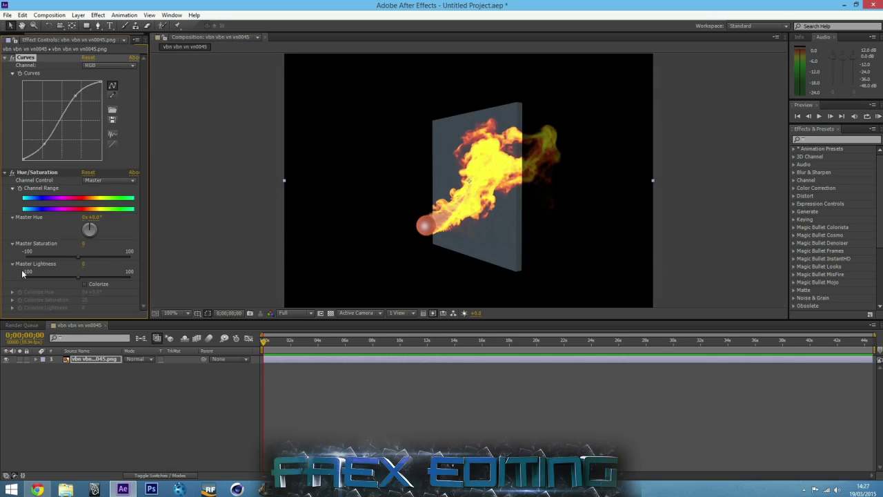
{"action": "mouse_move", "coordinate": [76, 254]}
{"action": "left_mouse_down"}
{"action": "mouse_move", "coordinate": [65, 258]}
{"action": "mouse_move", "coordinate": [72, 263]}
{"action": "left_mouse_up"}
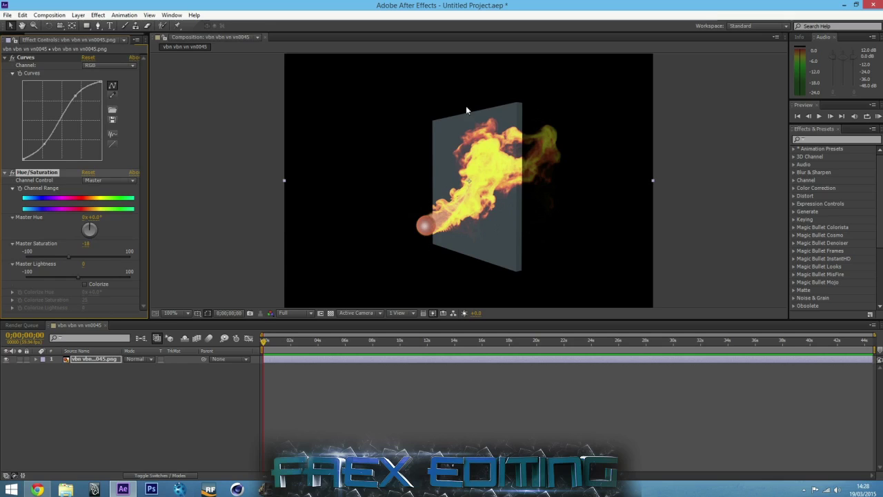
{"action": "left_click", "coordinate": [213, 252]}
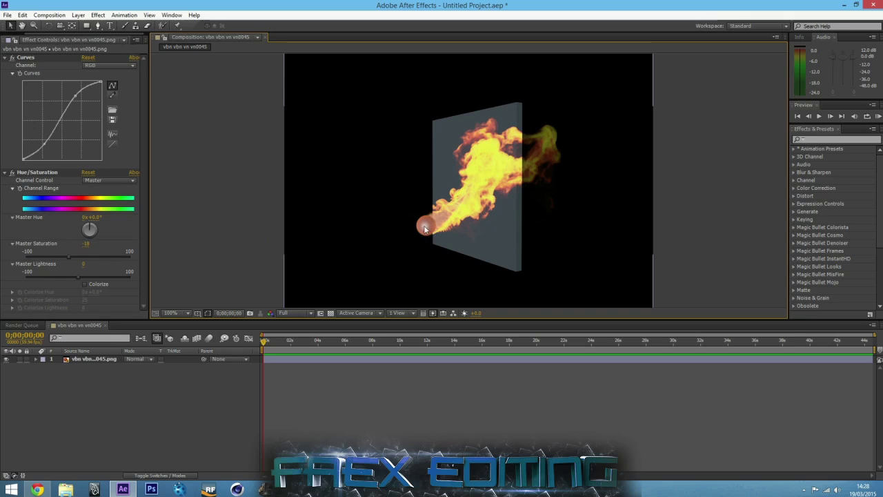
Step: Collapse Curves and Hue/Saturation, then toggle their fx switches off and back on to compare
{"action": "left_click", "coordinate": [5, 57]}
{"action": "left_click", "coordinate": [4, 65]}
{"action": "left_click", "coordinate": [12, 65]}
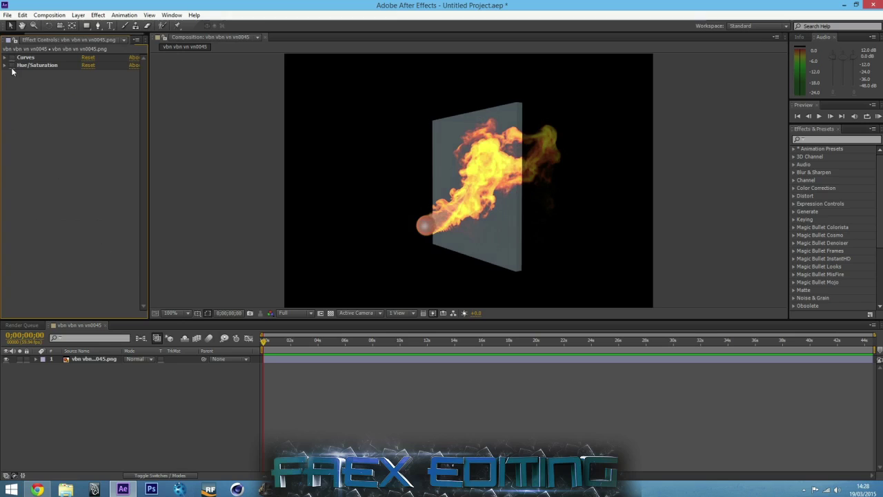
{"action": "left_click", "coordinate": [12, 65]}
{"action": "left_click", "coordinate": [12, 57]}
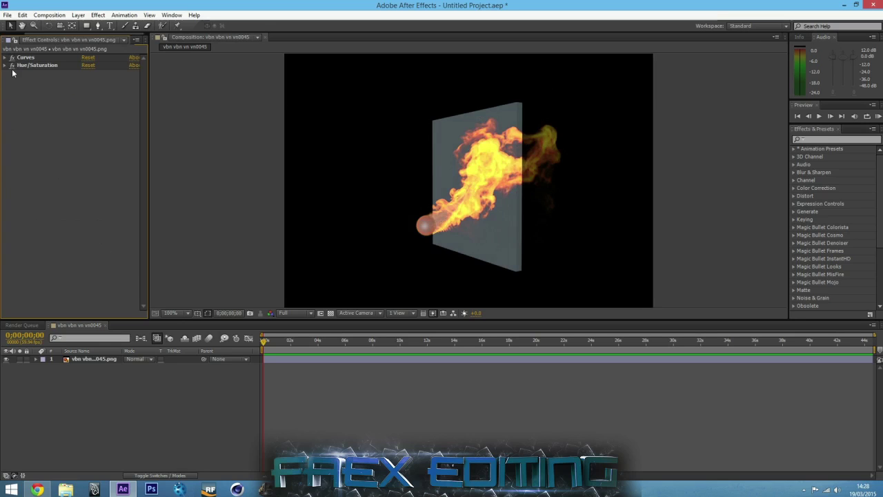